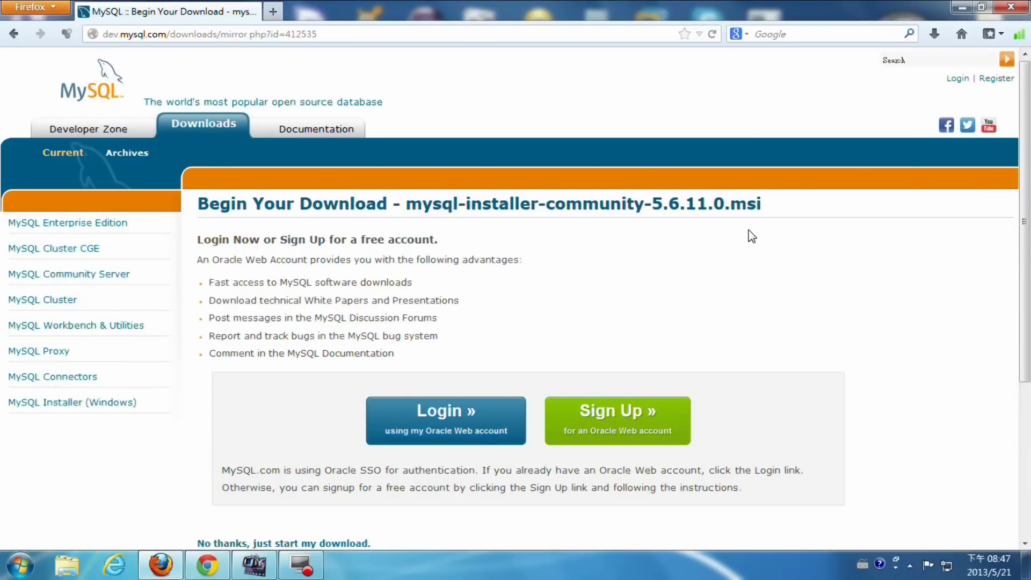
# - Scroll down to the Begin Your Download options for mysql-installer-community-5.6.11.0.msi
pyautogui.scroll(-5, 752, 236)
# - Download the 171 MB installer without logging in, saving it to disk until complete
pyautogui.click(310, 326)
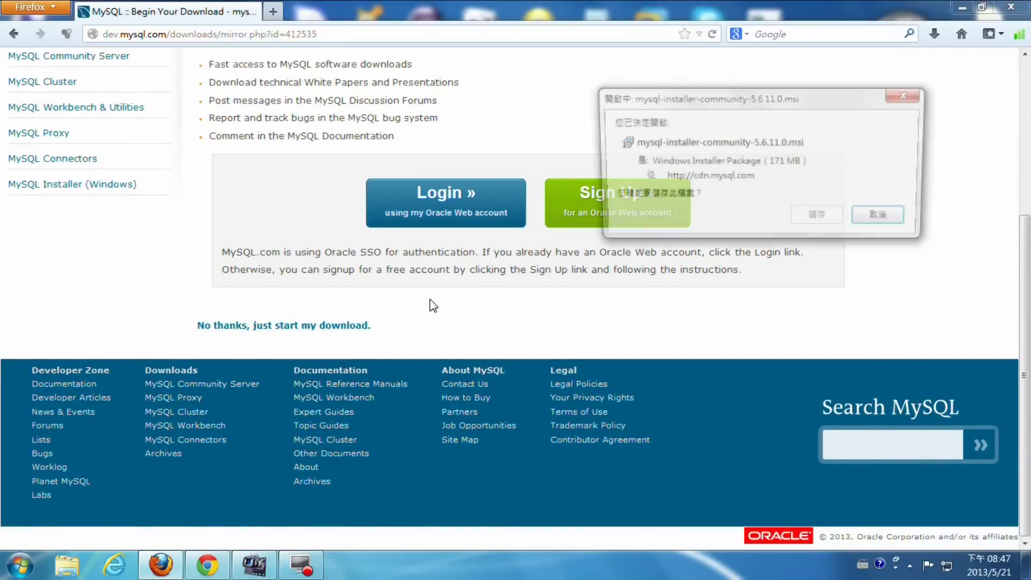
pyautogui.click(812, 215)
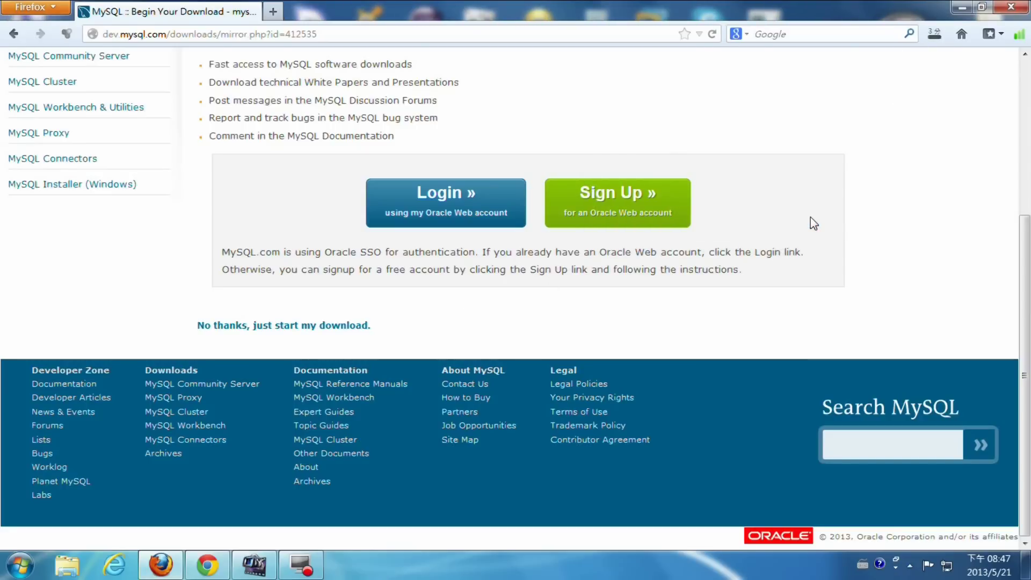
pyautogui.click(934, 33)
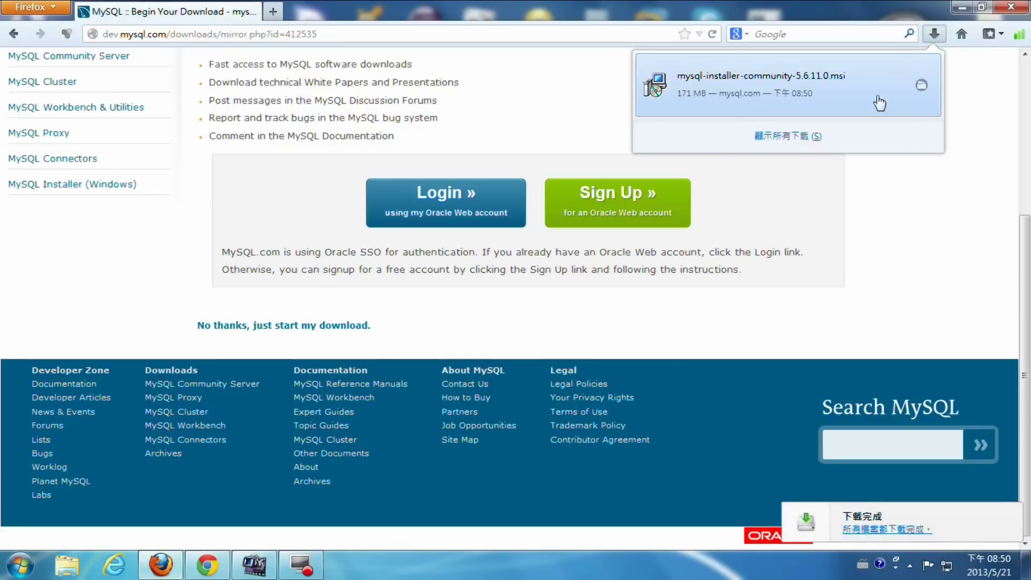
pyautogui.click(935, 34)
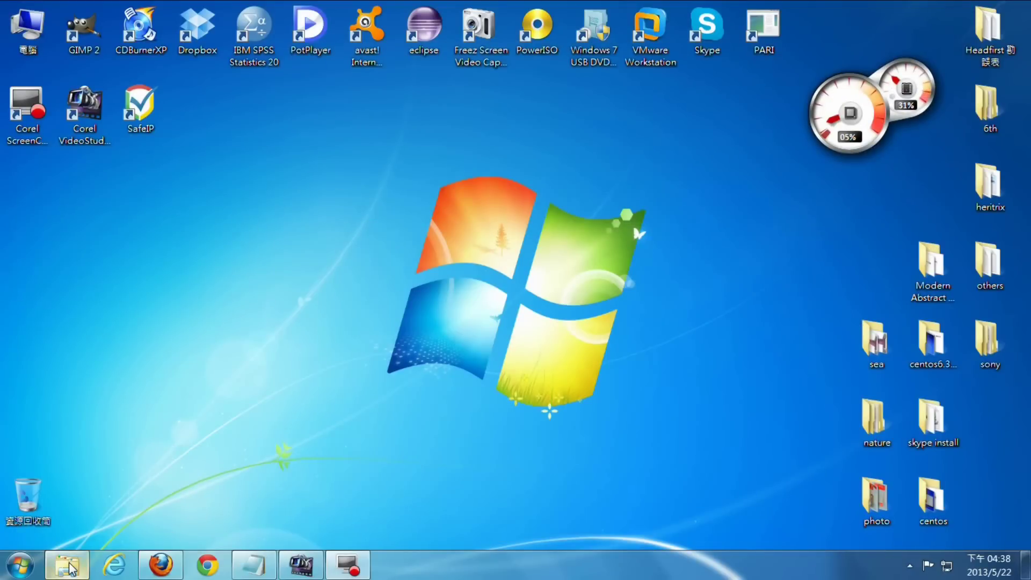
# - Run mysql-installer-community-5.6.11.0.msi from E:\downloads and approve both UAC prompts
pyautogui.click(67, 564)
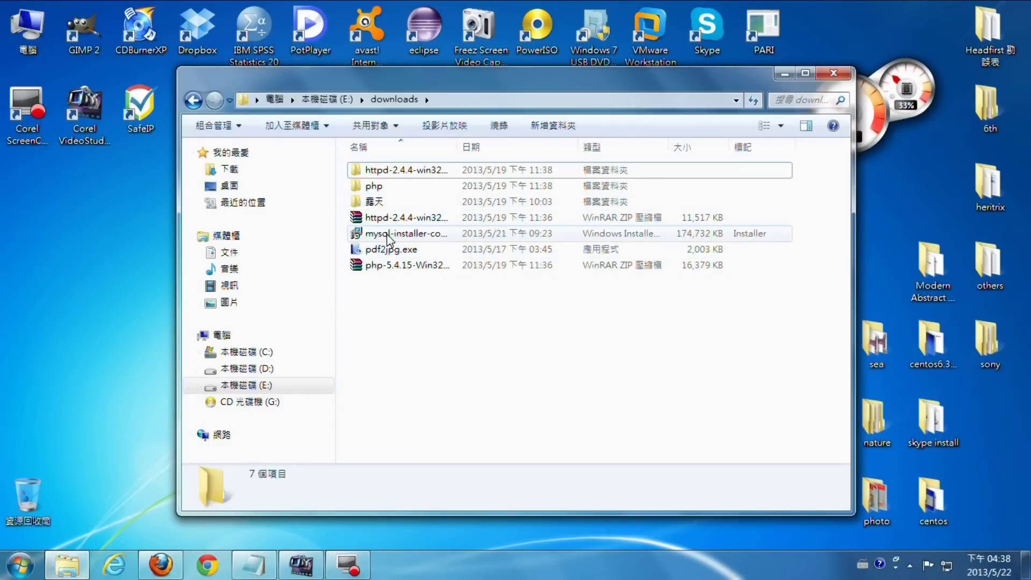
pyautogui.click(390, 234)
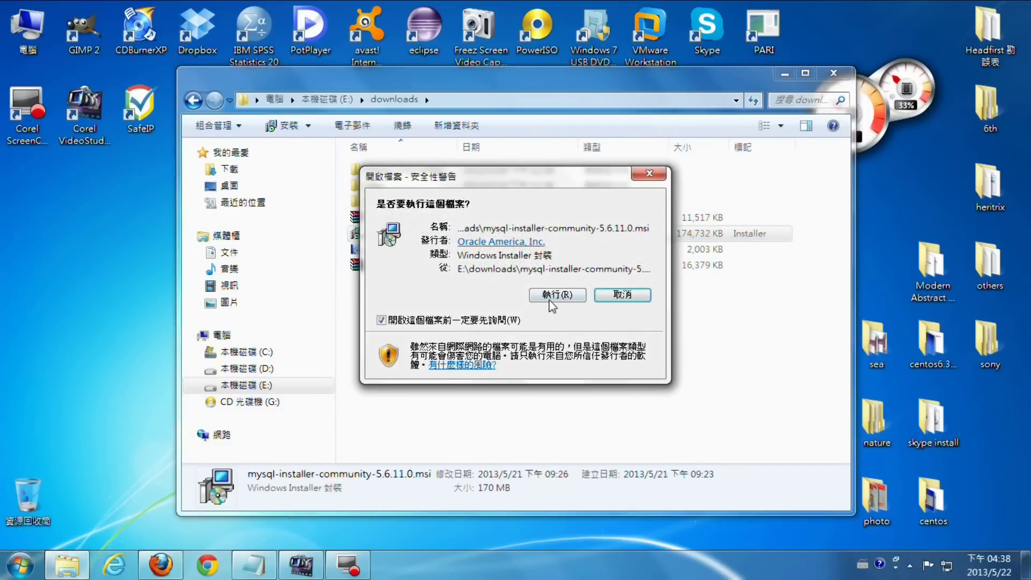
pyautogui.click(552, 300)
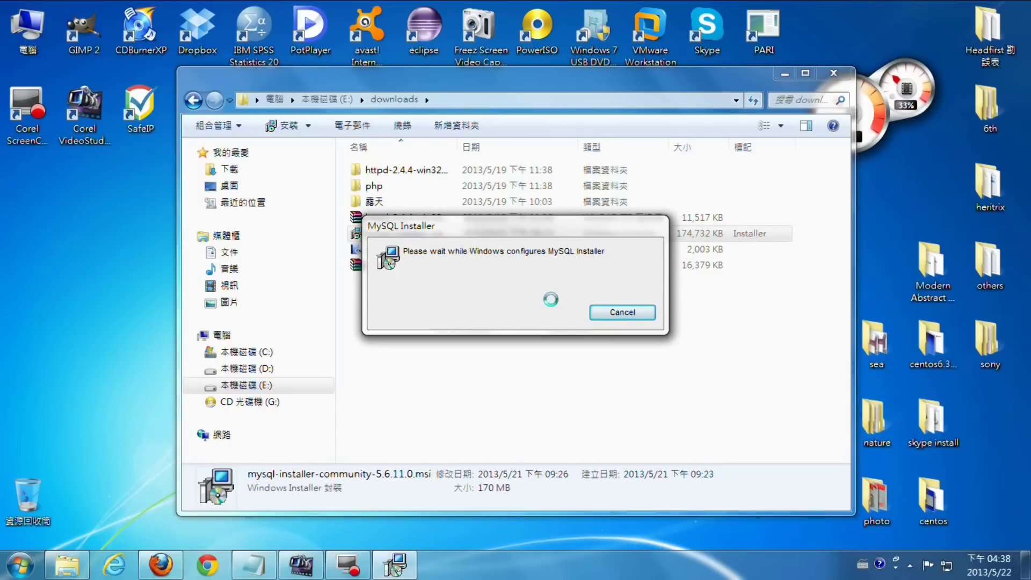
pyautogui.click(786, 74)
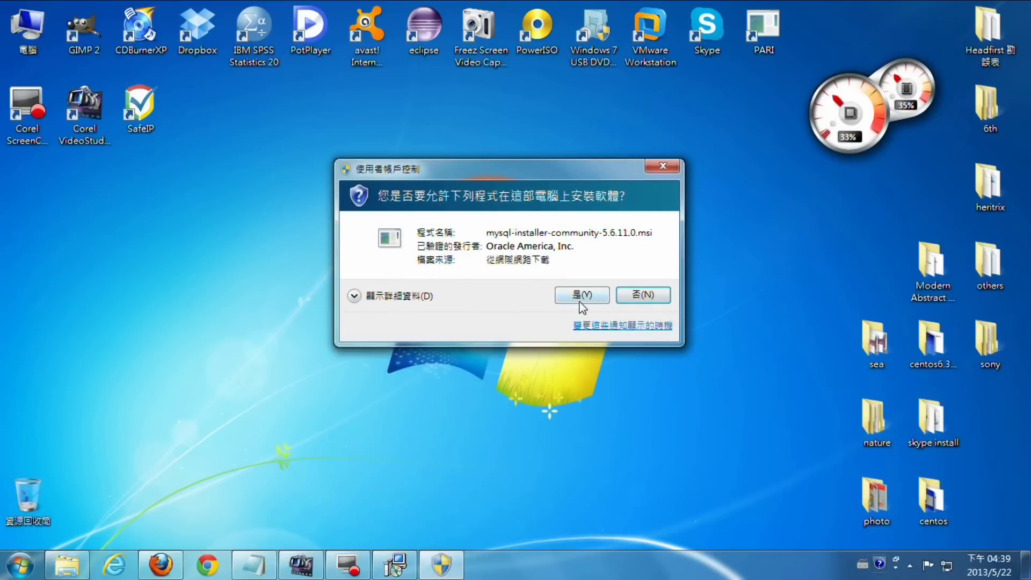
pyautogui.click(580, 299)
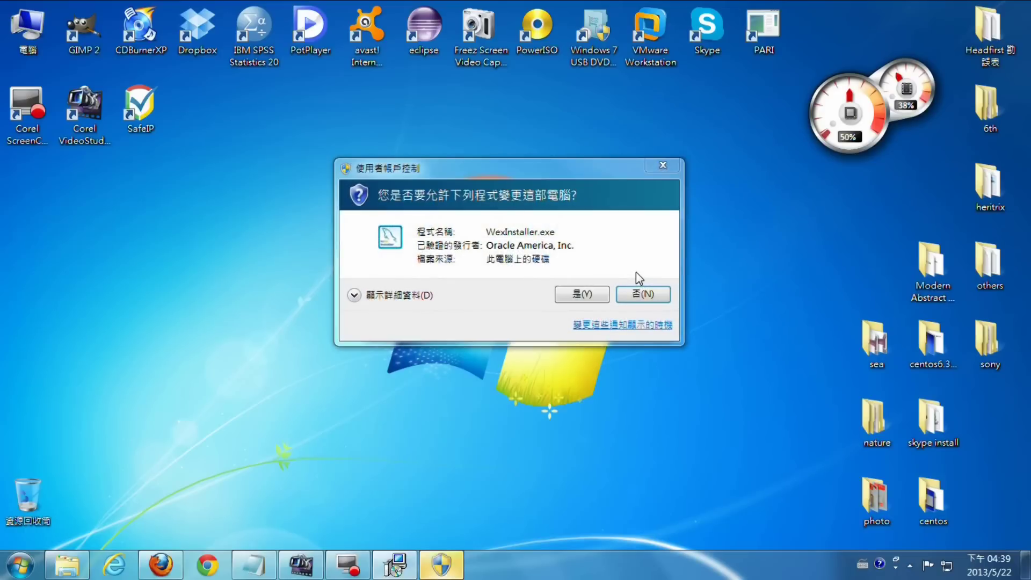
pyautogui.click(579, 295)
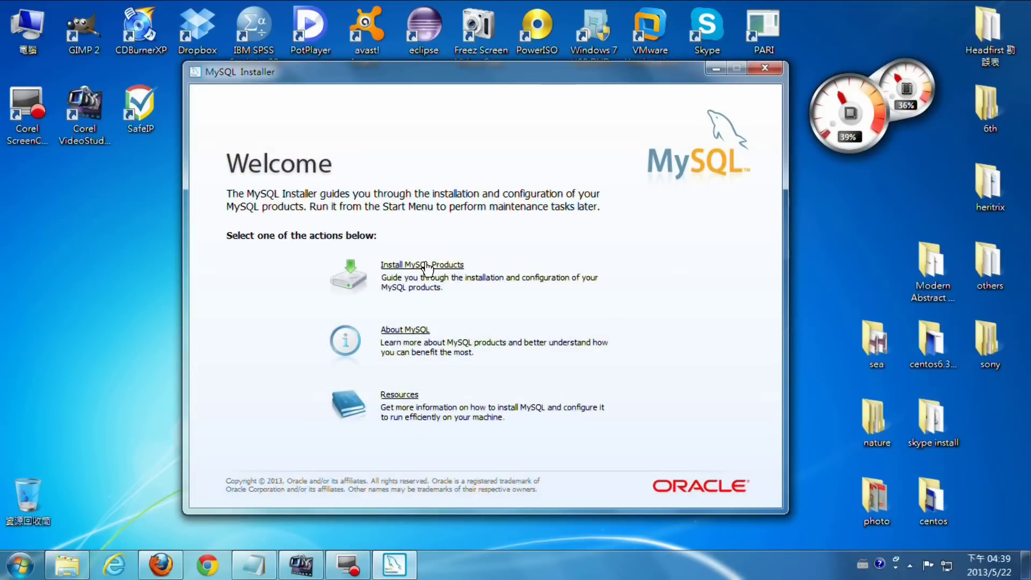
# - Start Install MySQL Products, accept the license terms, and advance to setup type
pyautogui.click(427, 266)
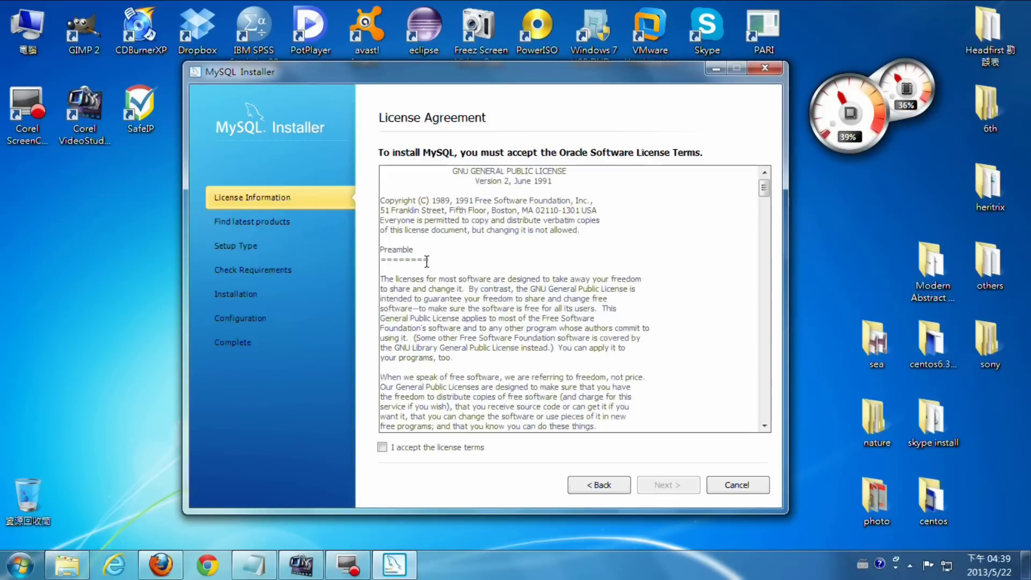
pyautogui.click(383, 446)
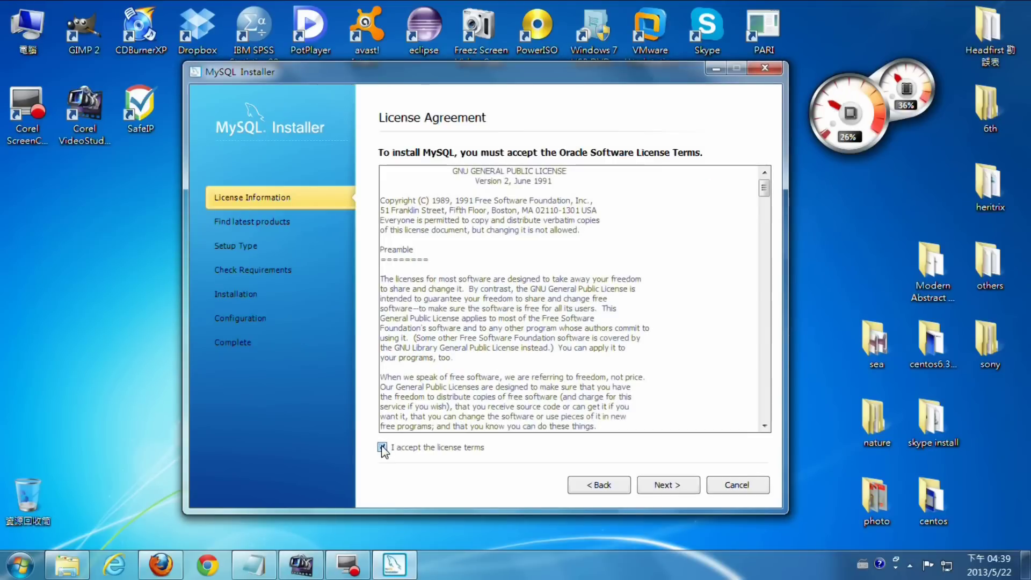
pyautogui.click(665, 485)
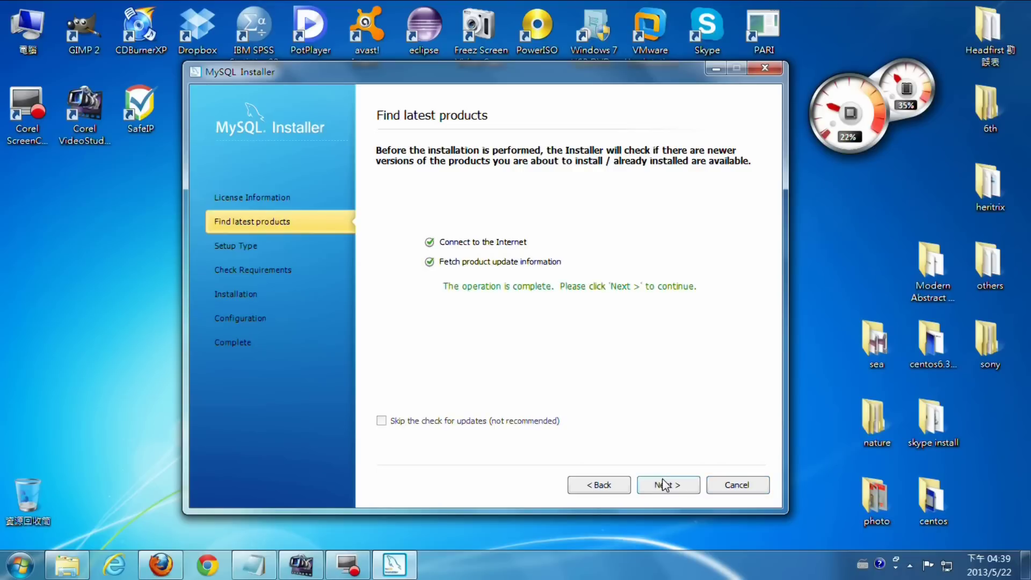
pyautogui.click(665, 485)
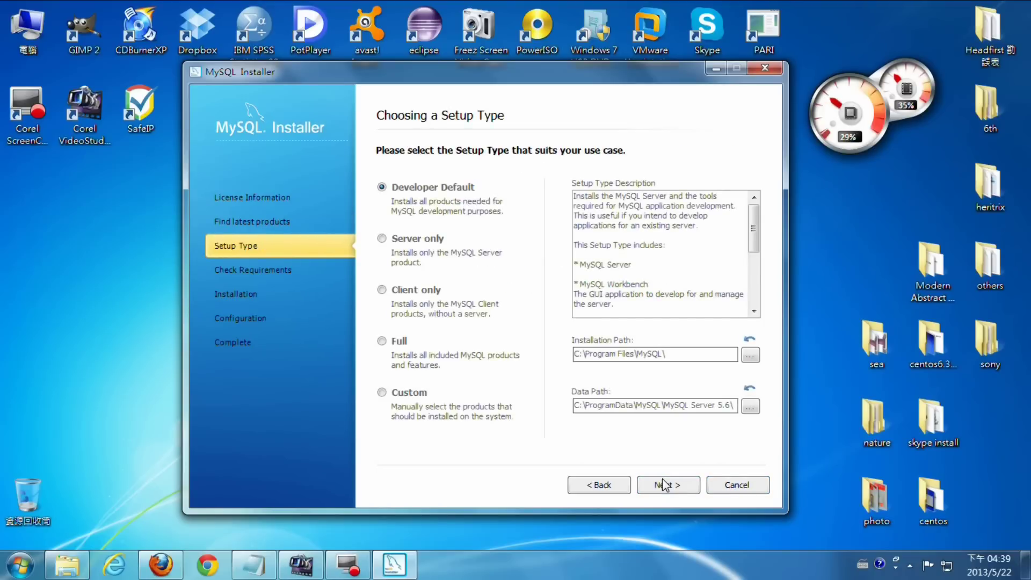
# - Set the installation path to a new folder C:\MySQL
pyautogui.click(750, 355)
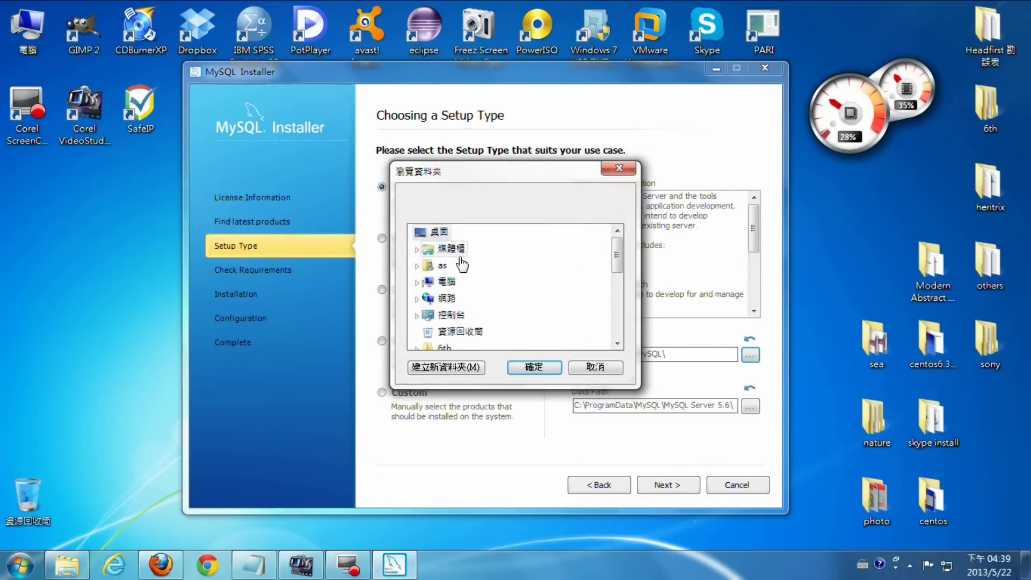
pyautogui.doubleClick(451, 280)
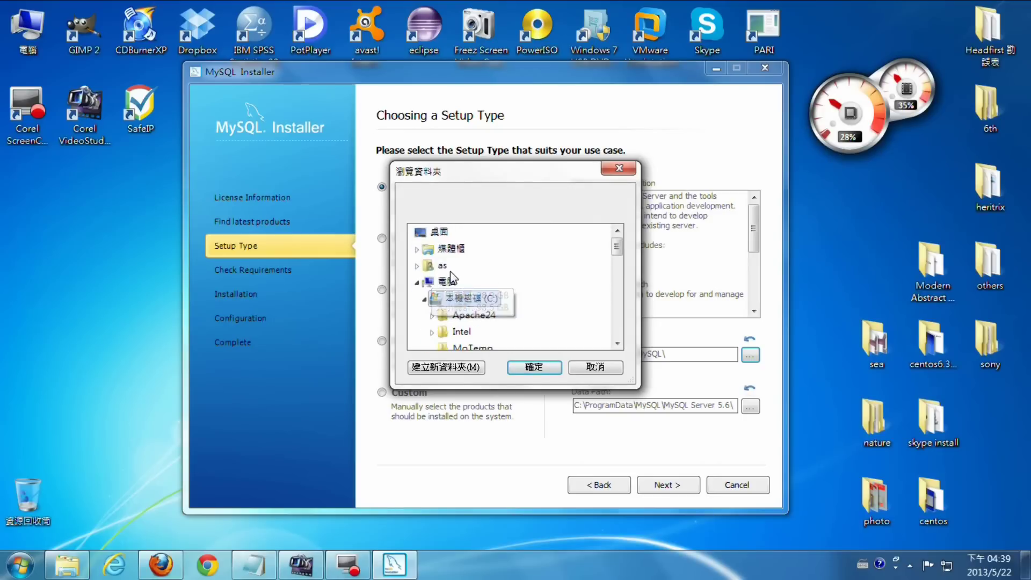
pyautogui.click(528, 295)
pyautogui.click(443, 370)
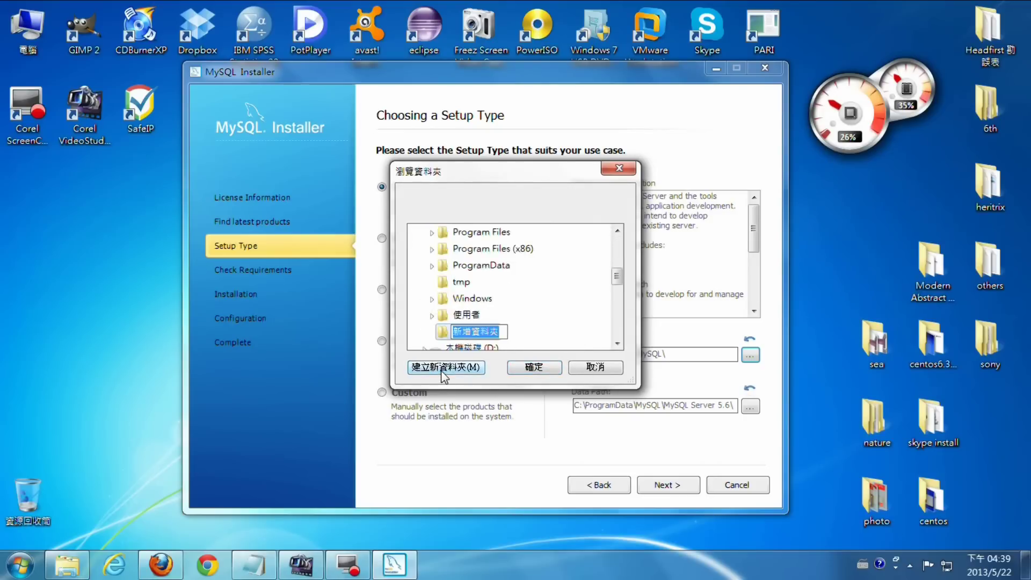
pyautogui.press('BackSpace')
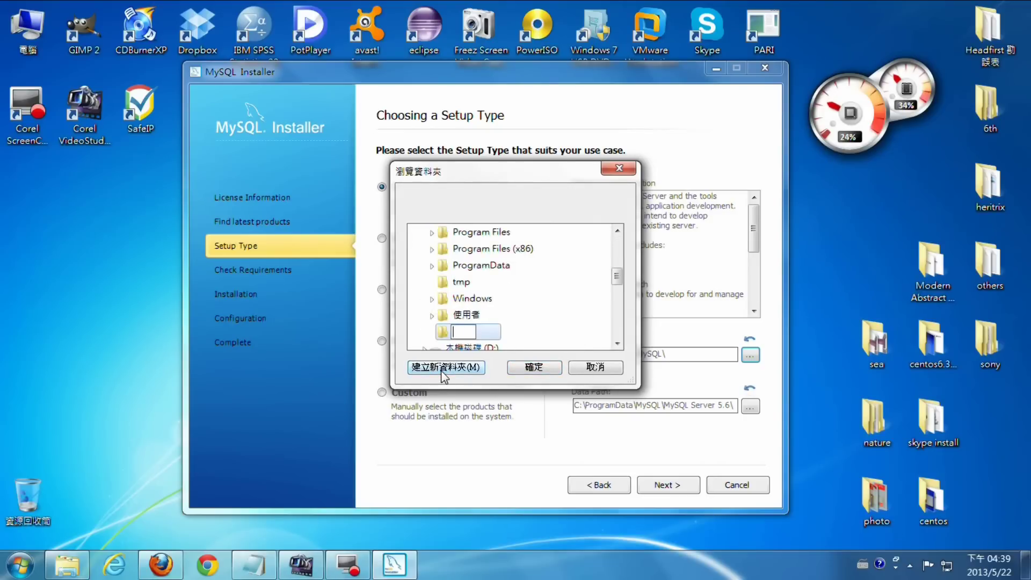
pyautogui.write('MySQL')
pyautogui.click(447, 333)
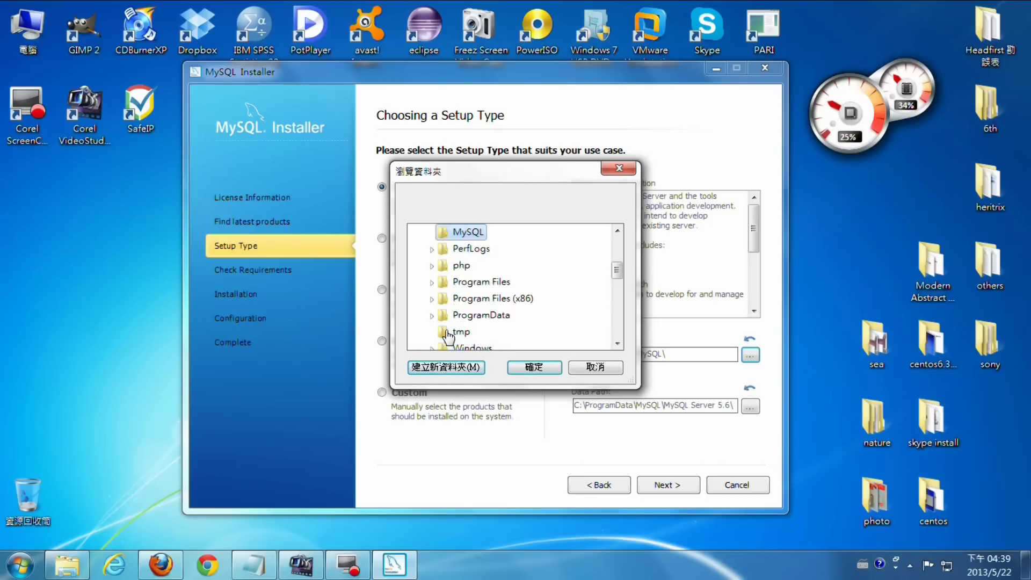
pyautogui.click(533, 367)
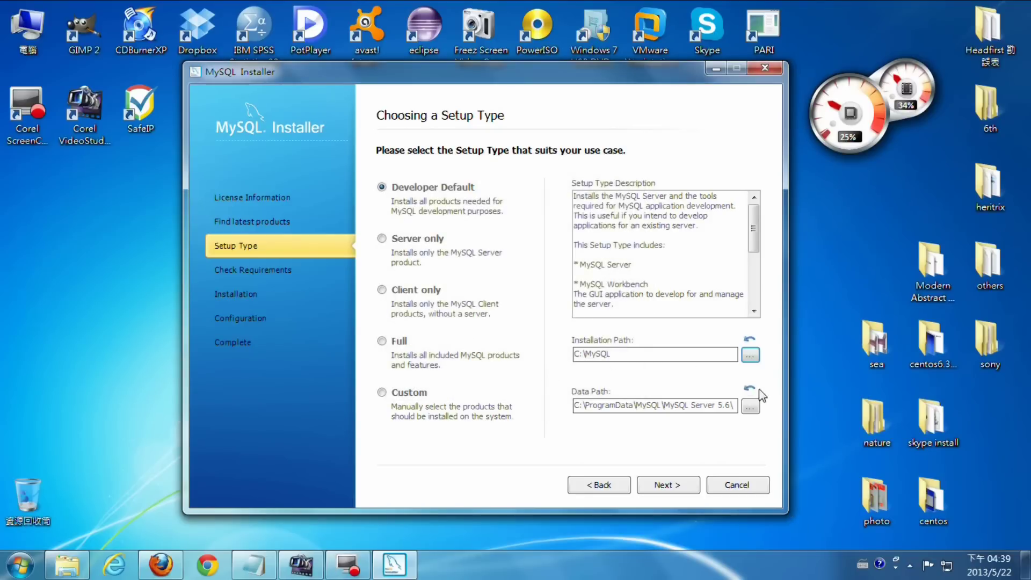
# - Set the data path to a new folder C:\MySQL\data and continue to installation progress
pyautogui.click(751, 407)
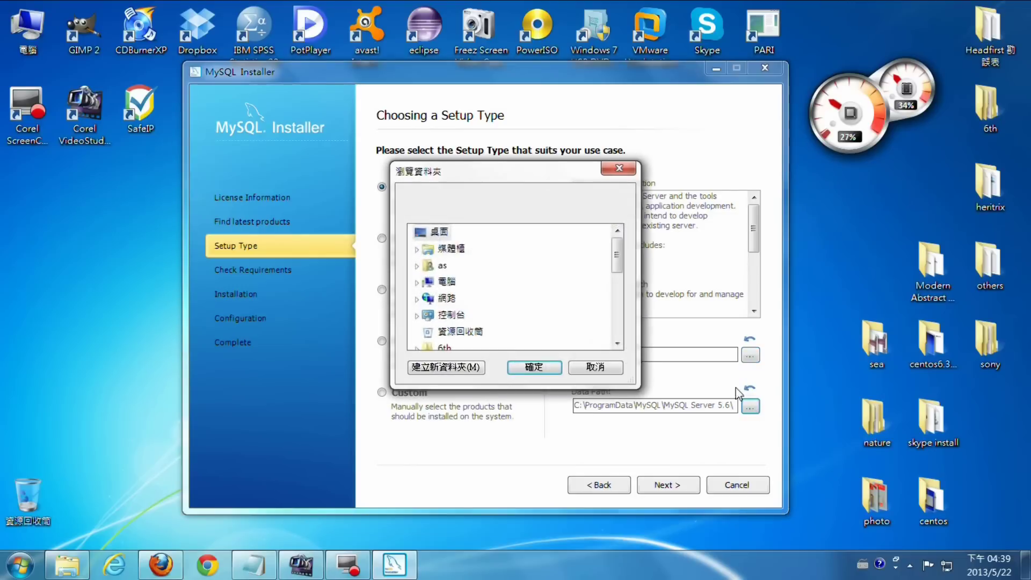
pyautogui.click(416, 282)
pyautogui.click(425, 267)
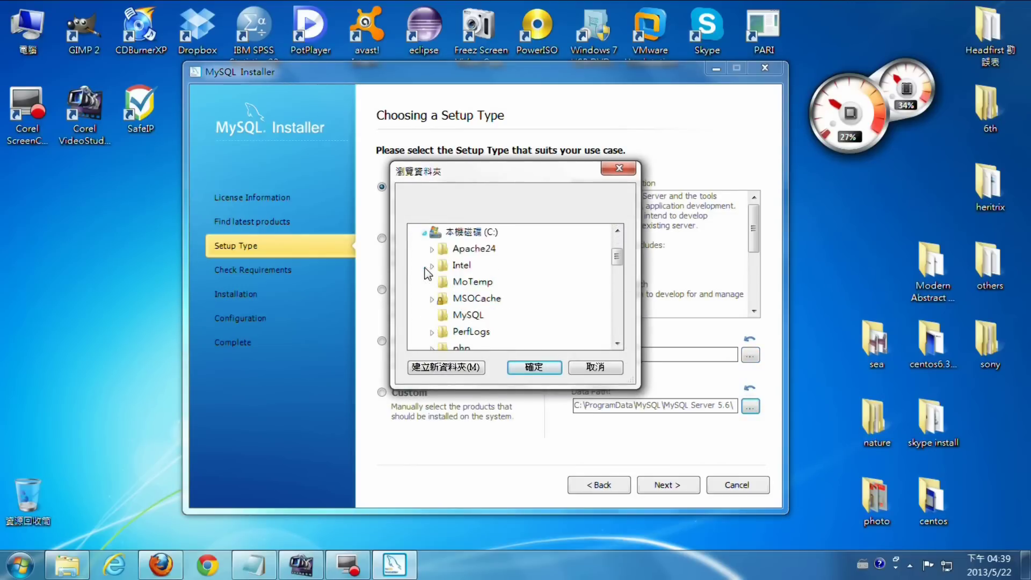
pyautogui.click(469, 315)
pyautogui.click(473, 367)
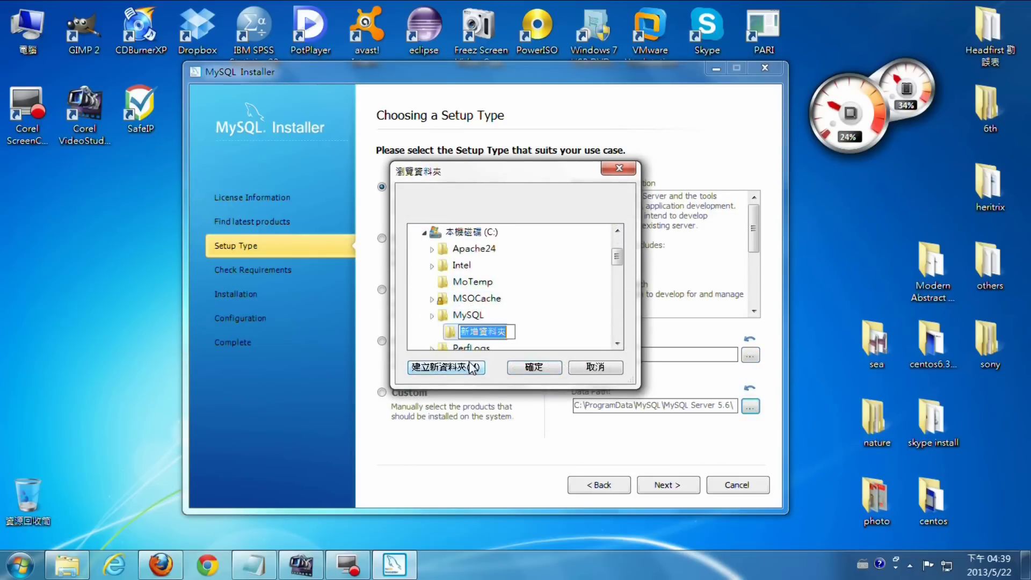
pyautogui.press('BackSpace')
pyautogui.write('data')
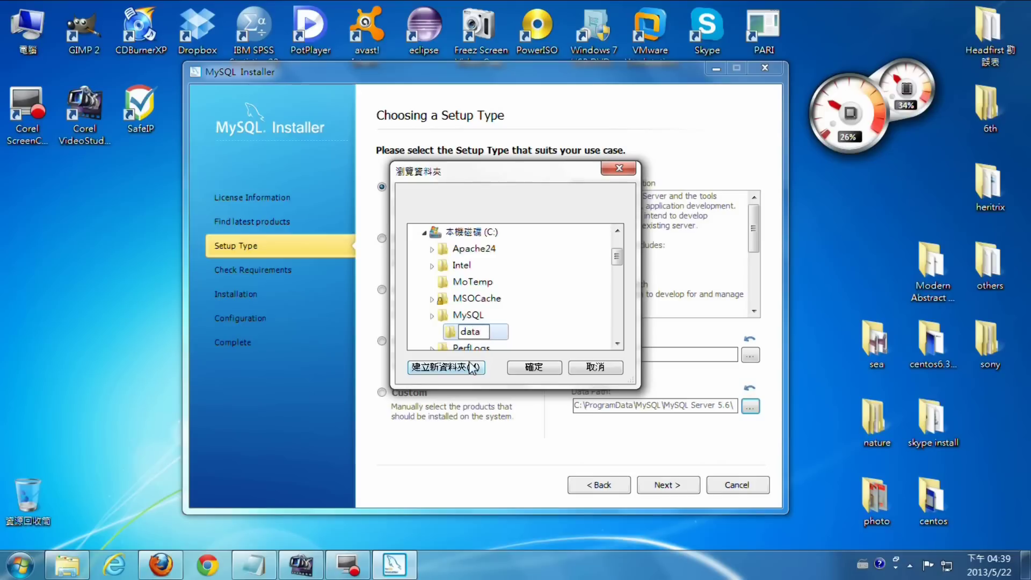
pyautogui.press('Return')
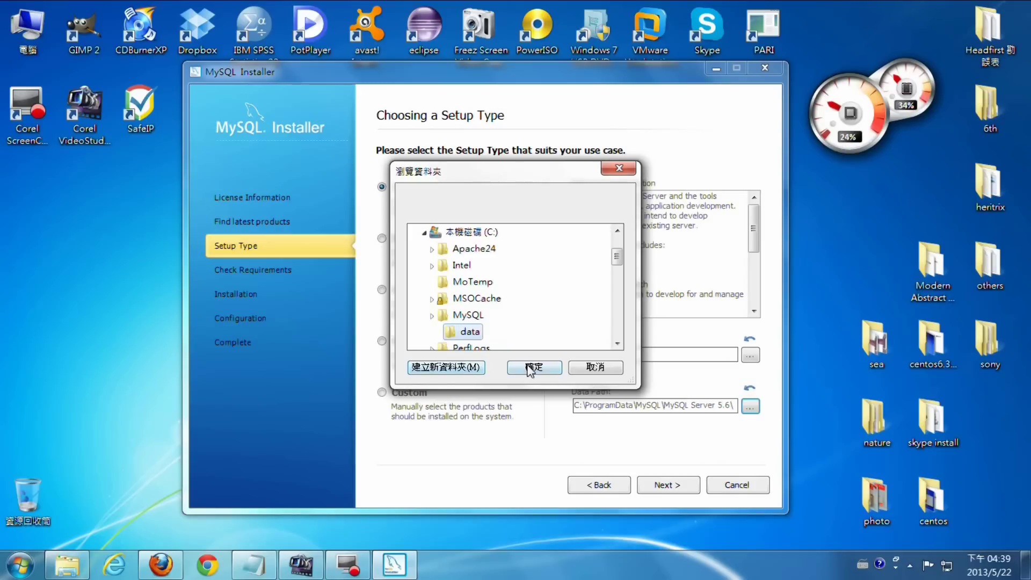
pyautogui.click(533, 366)
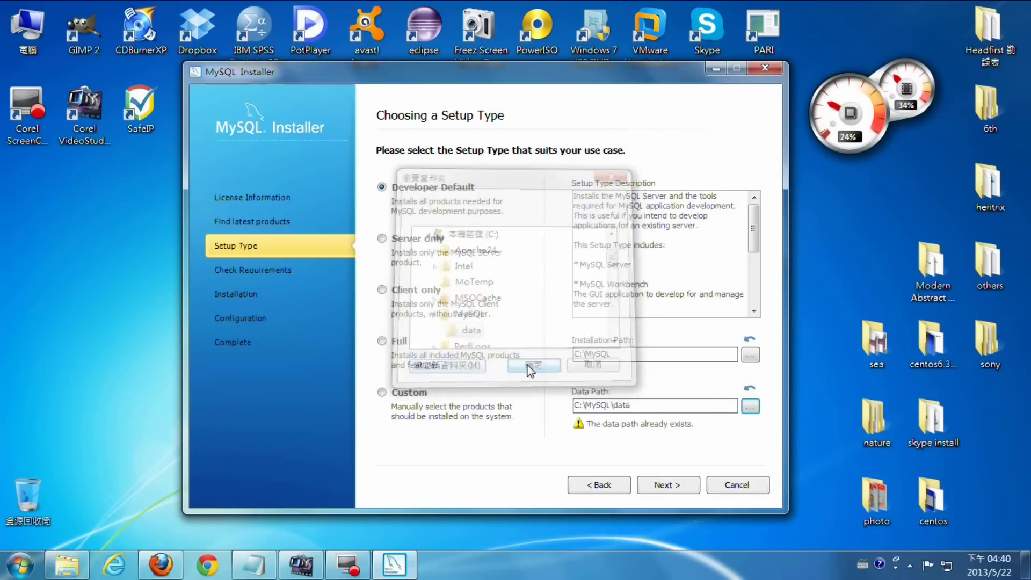
pyautogui.click(669, 488)
pyautogui.click(669, 487)
# - Execute the installation of all ten products, including MySQL Server 5.6.11 and Workbench CE 5.2.47
pyautogui.click(669, 487)
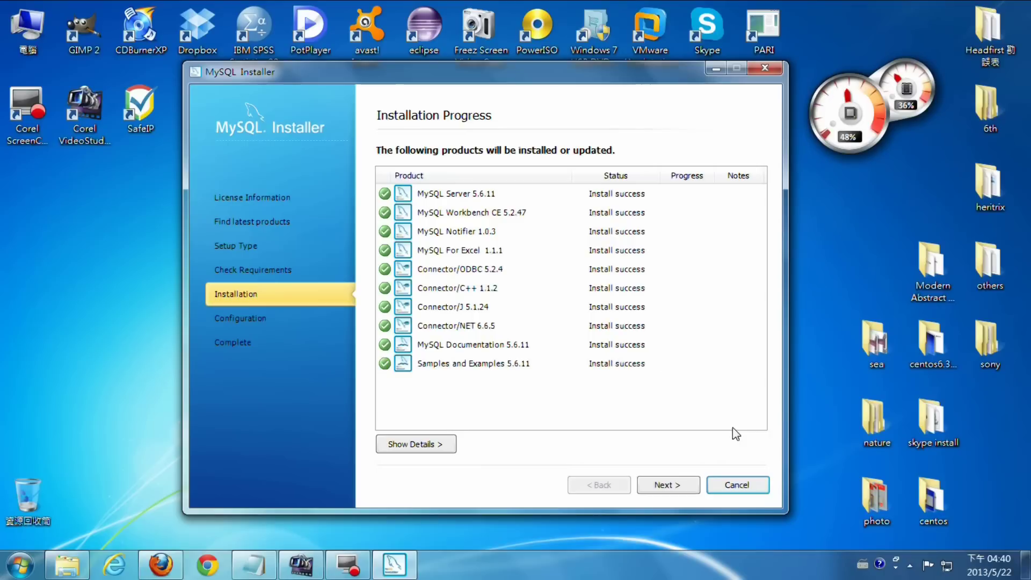
# - Begin MySQL Server 5.6.11 configuration keeping Development Machine as the config type
pyautogui.click(673, 486)
pyautogui.click(673, 486)
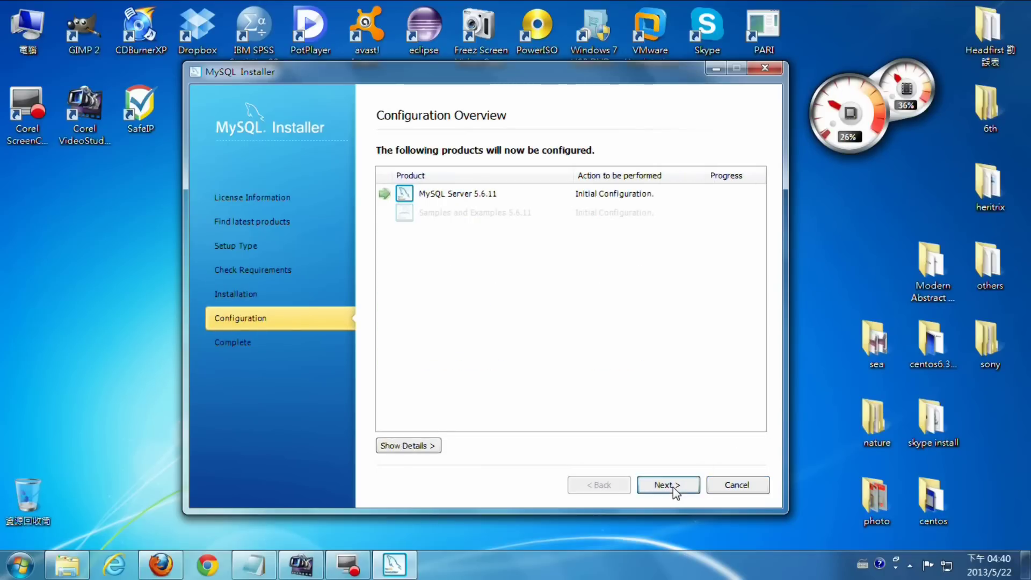
pyautogui.click(643, 214)
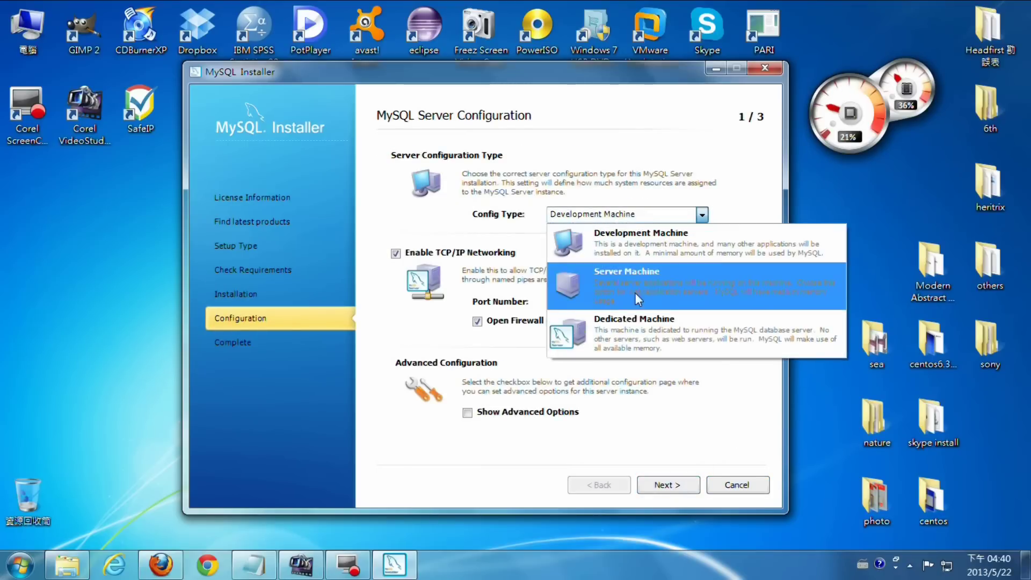
pyautogui.click(623, 241)
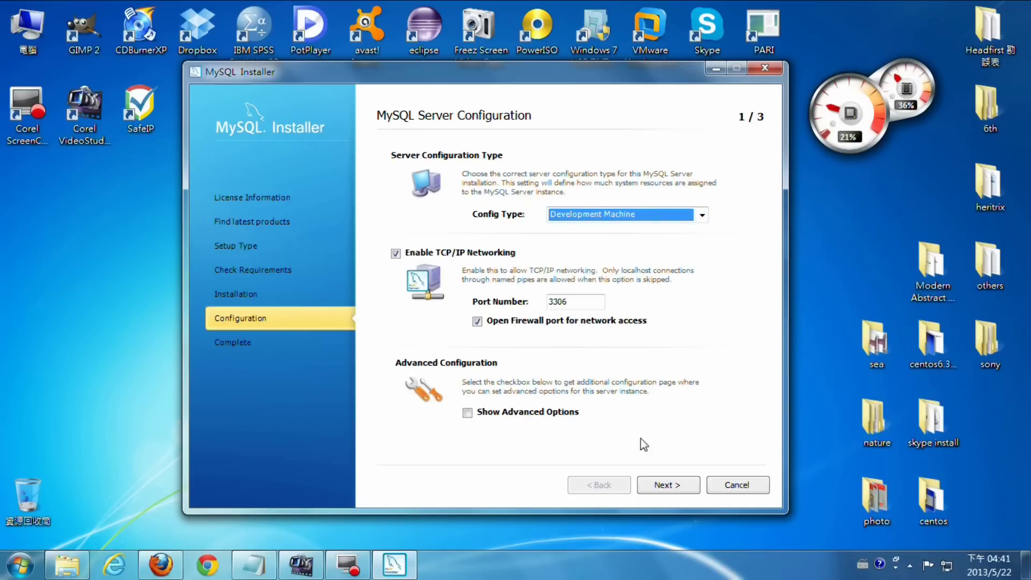
pyautogui.click(656, 485)
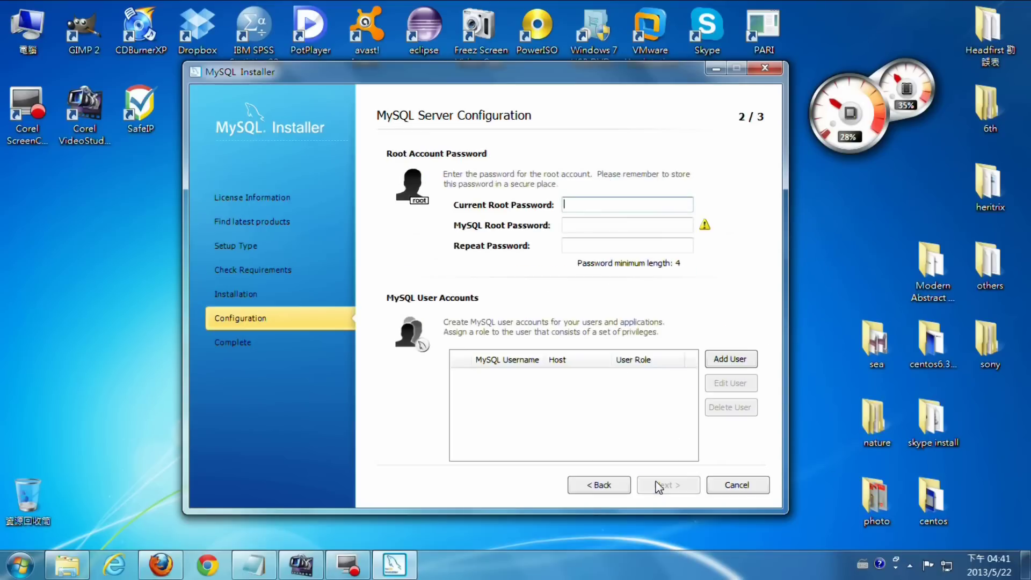
# - Enter the current root password and the new root password twice
pyautogui.write('1234')
pyautogui.click(642, 225)
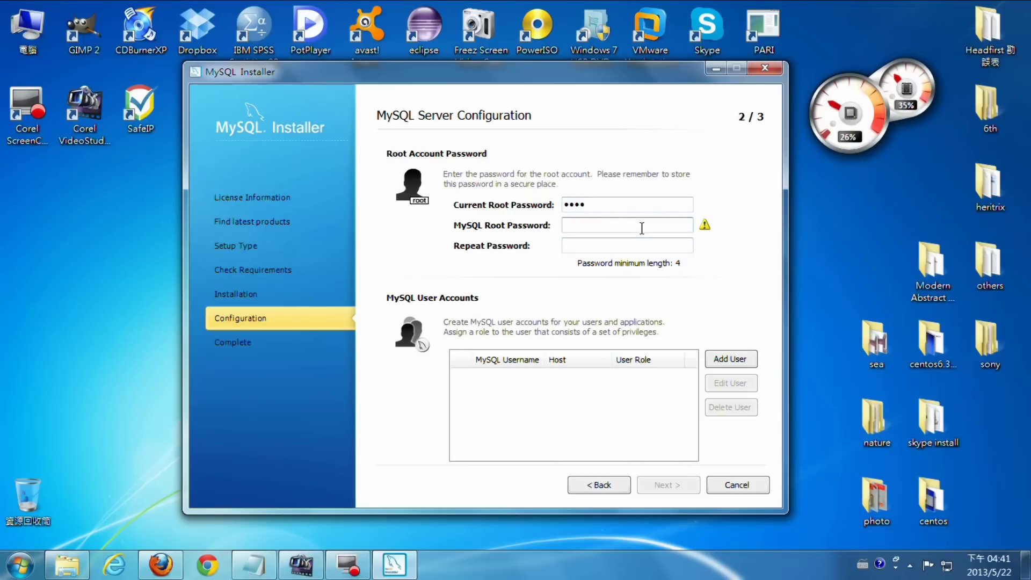
pyautogui.write('1234')
pyautogui.click(629, 241)
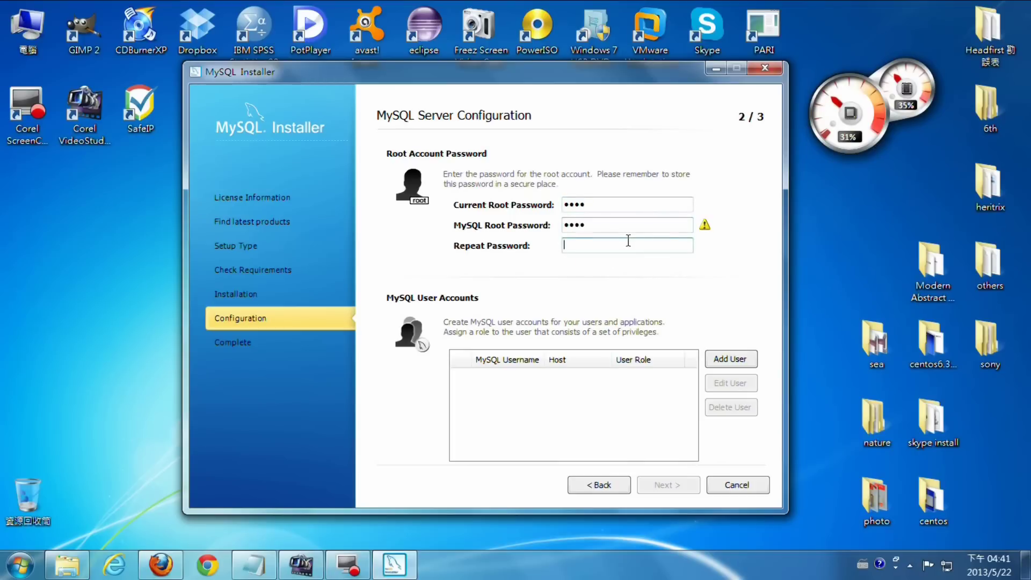
pyautogui.write('1234')
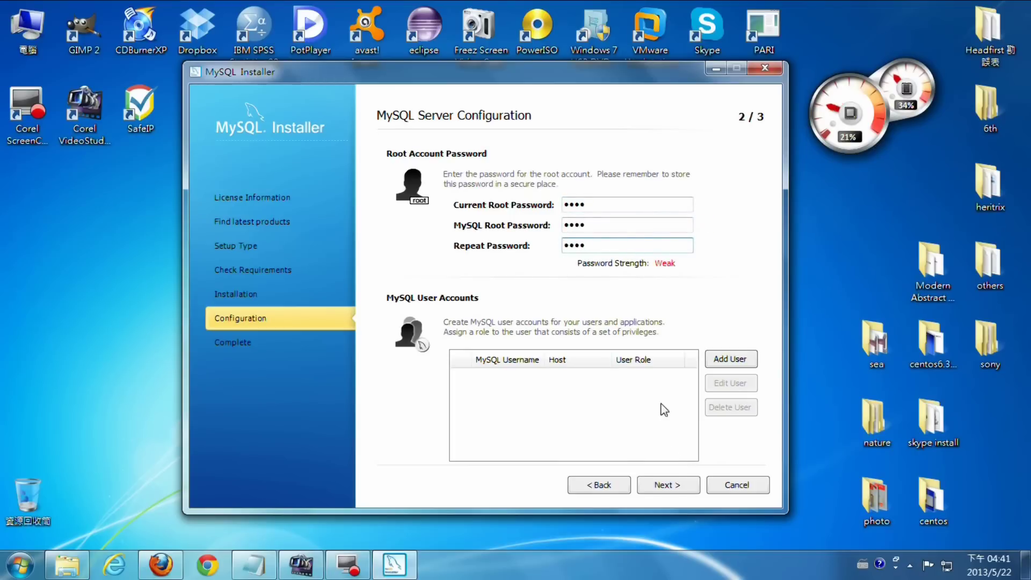
# - Keep the Windows service name MySQL56 and execute the server configuration
pyautogui.click(675, 485)
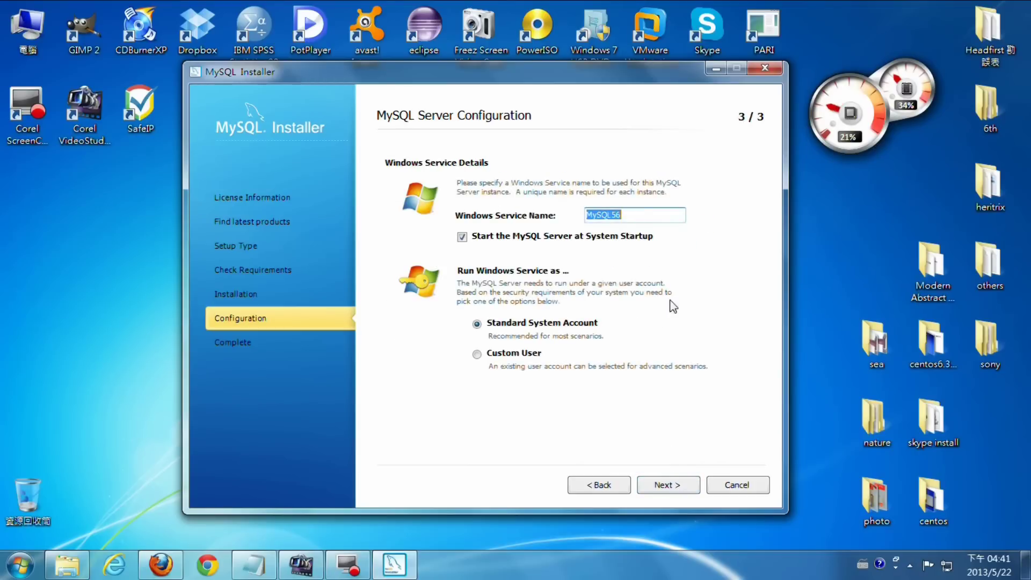
pyautogui.click(644, 214)
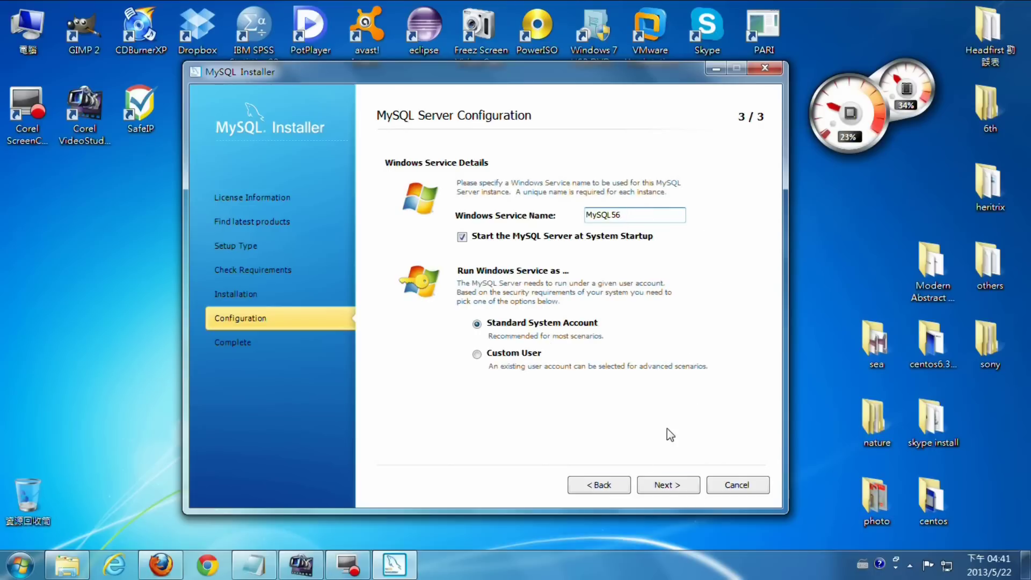
pyautogui.click(666, 485)
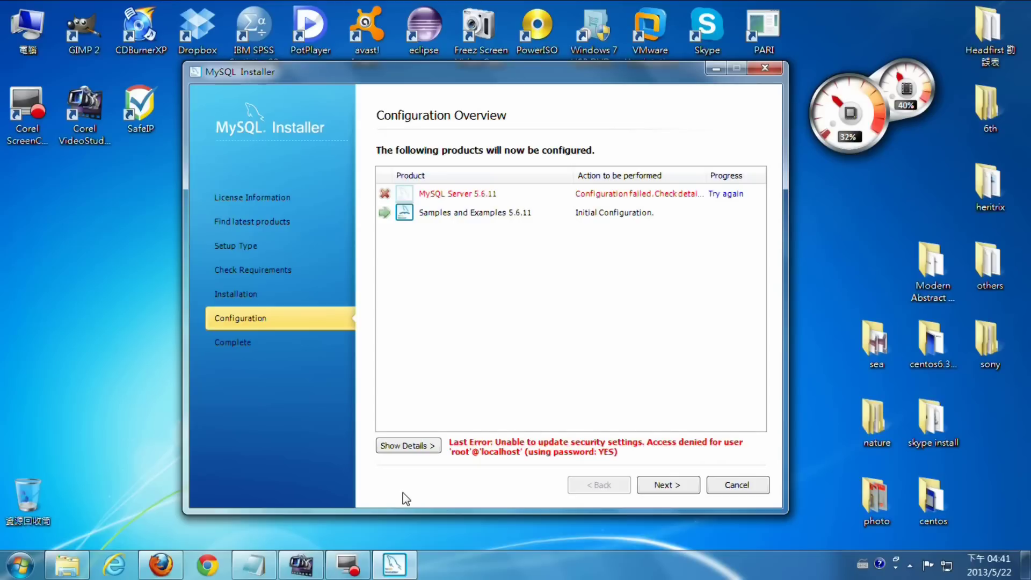
# - Search the Start menu for 'service' and open View local services
pyautogui.click(9, 570)
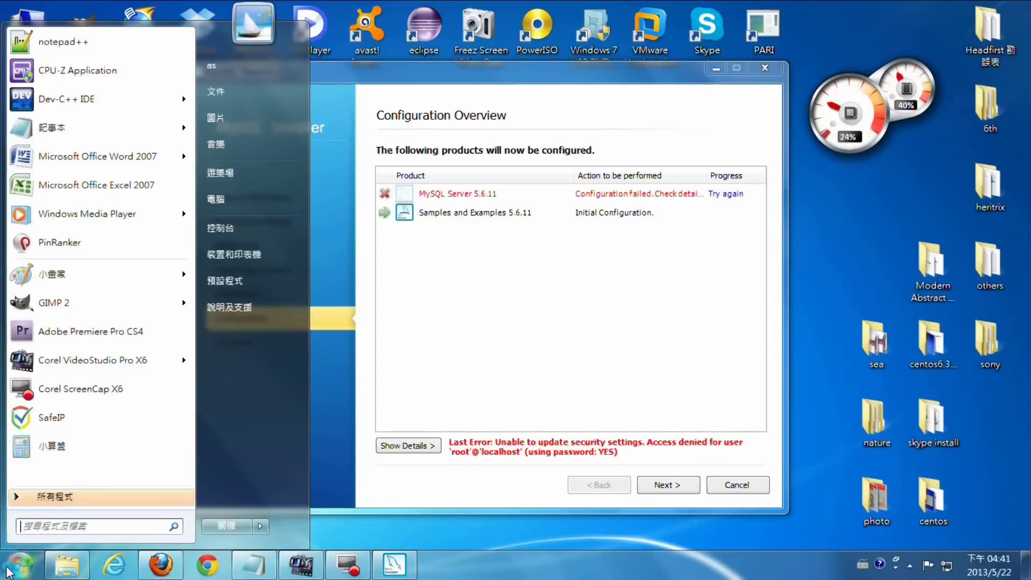
pyautogui.click(61, 531)
pyautogui.write('ser')
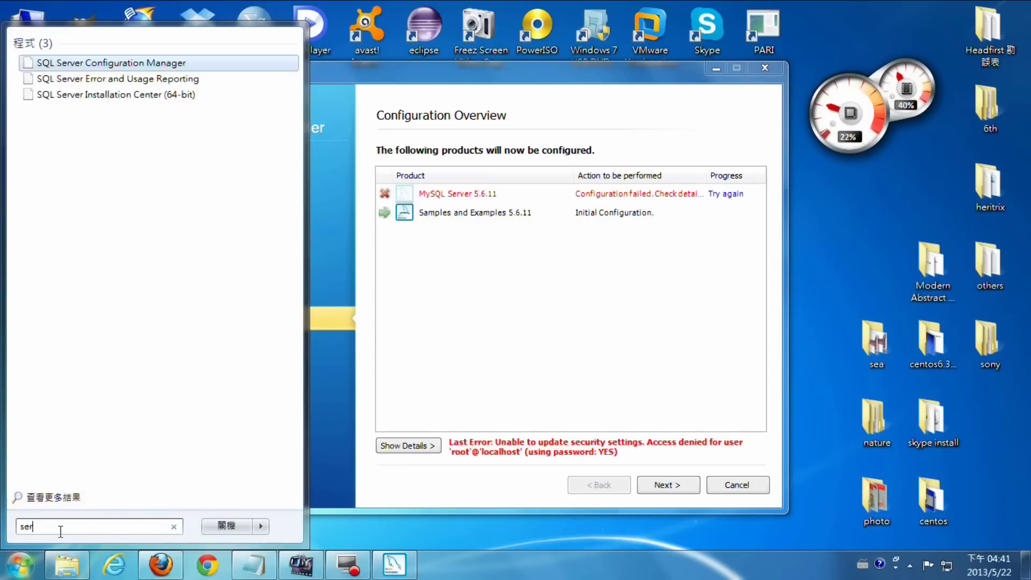
pyautogui.write('vice')
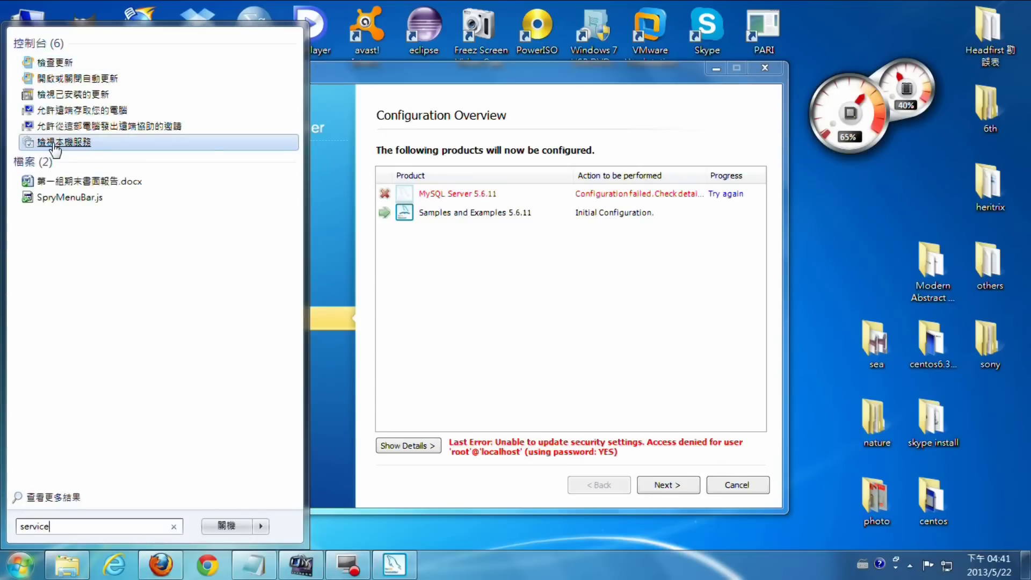
pyautogui.click(53, 143)
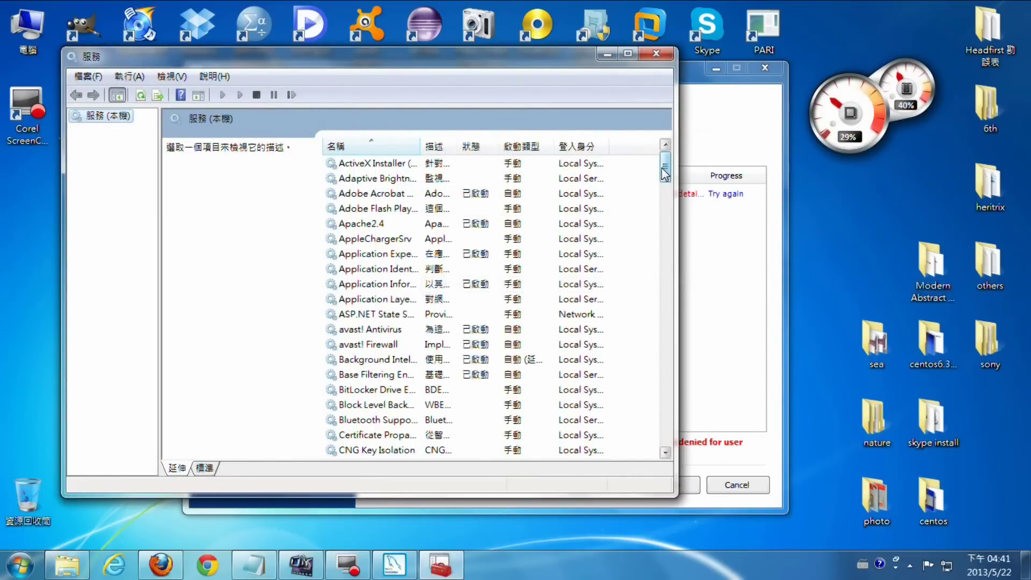
# - Find MySQL56 in the Services list, confirm it is started, and minimize Services
pyautogui.scroll(-8, 671, 228)
pyautogui.scroll(-15, 671, 228)
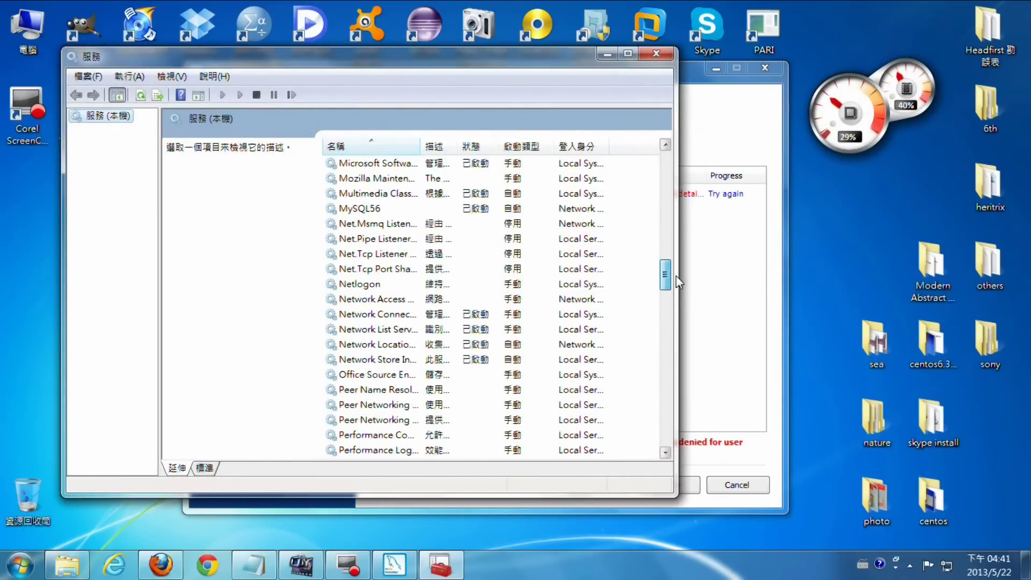
pyautogui.moveTo(677, 275); pyautogui.dragTo(676, 262)
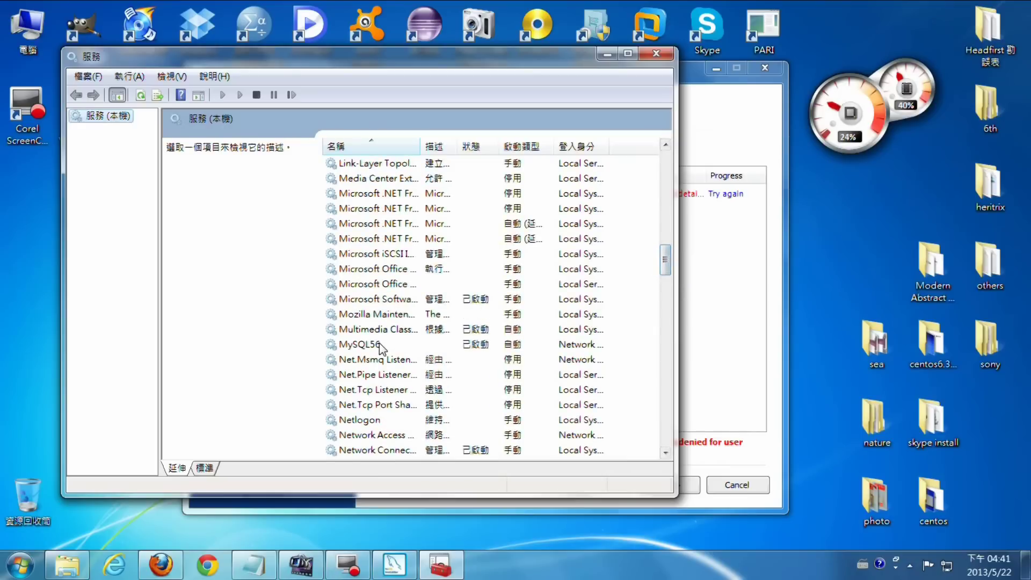
pyautogui.click(379, 344)
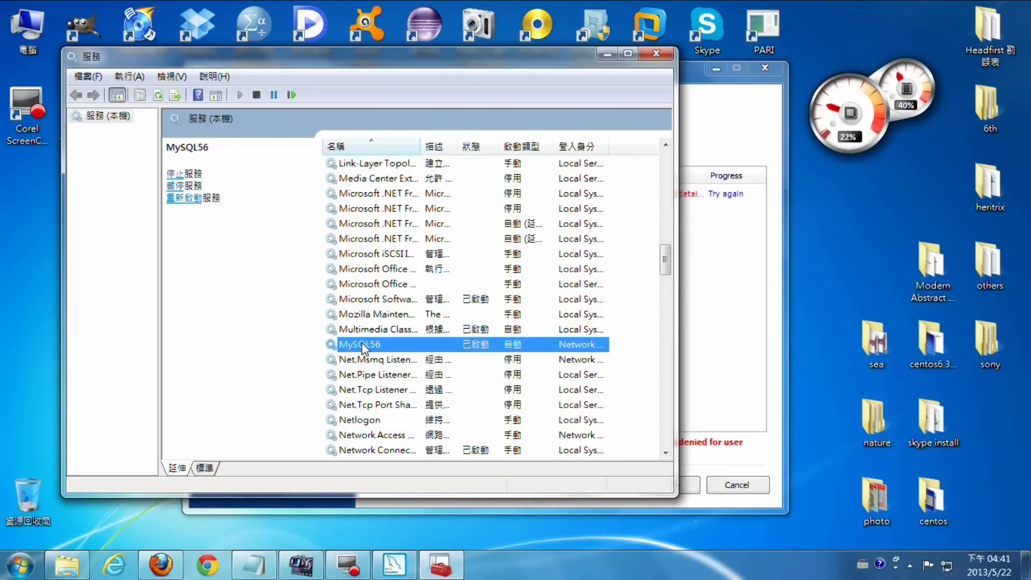
pyautogui.click(608, 55)
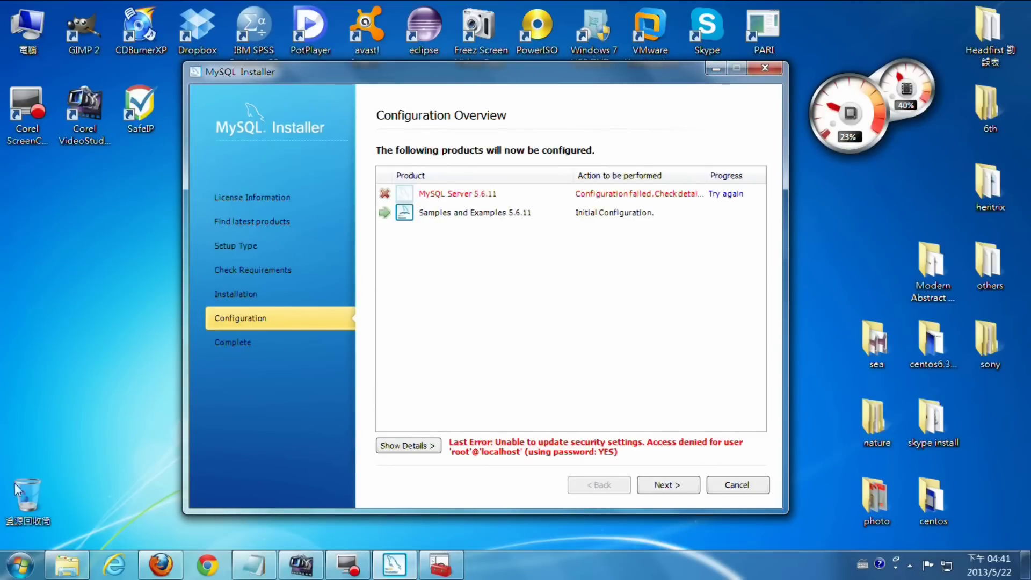
pyautogui.click(20, 565)
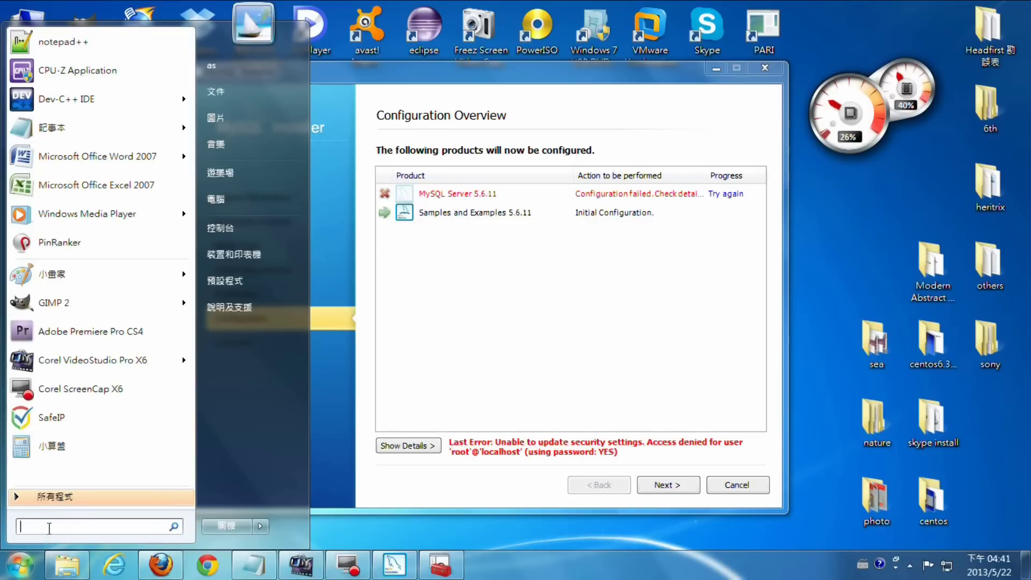
# - Open Command Prompt via 'cmd' and paste the cd C:\MySQL\MySQL Server 5.6\bin line from Notepad
pyautogui.write('cmd')
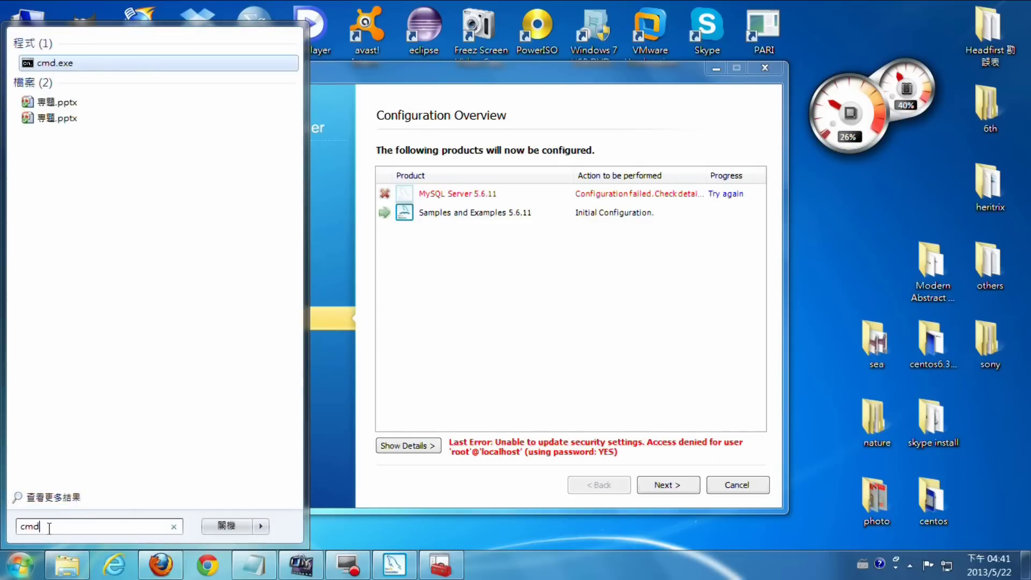
pyautogui.press('Return')
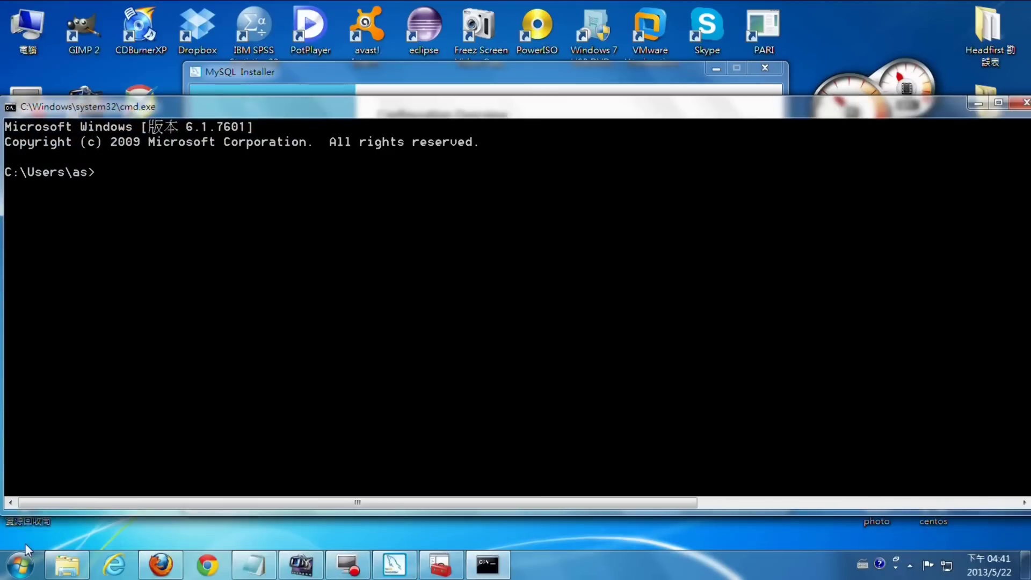
pyautogui.click(255, 565)
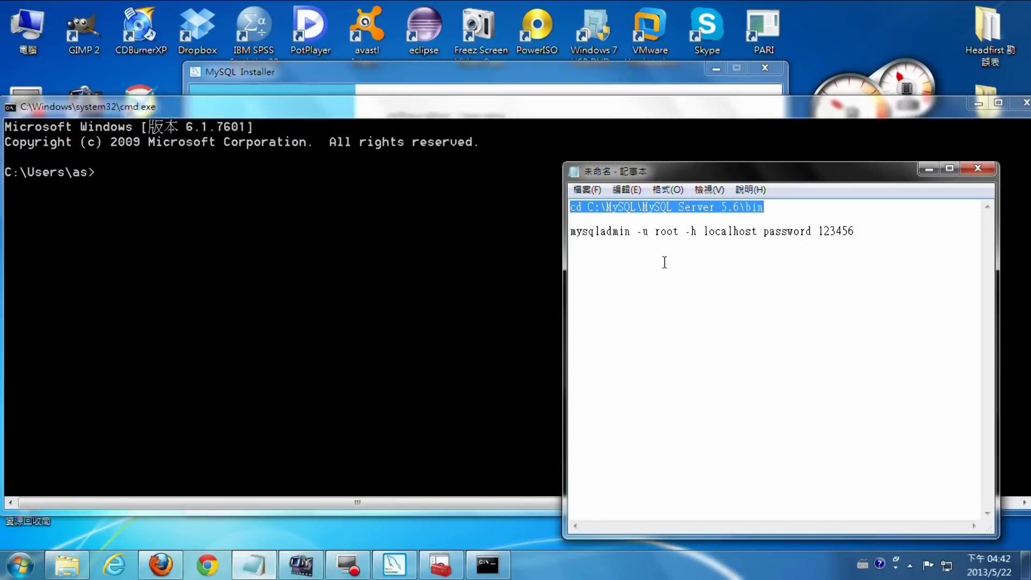
pyautogui.click(781, 267)
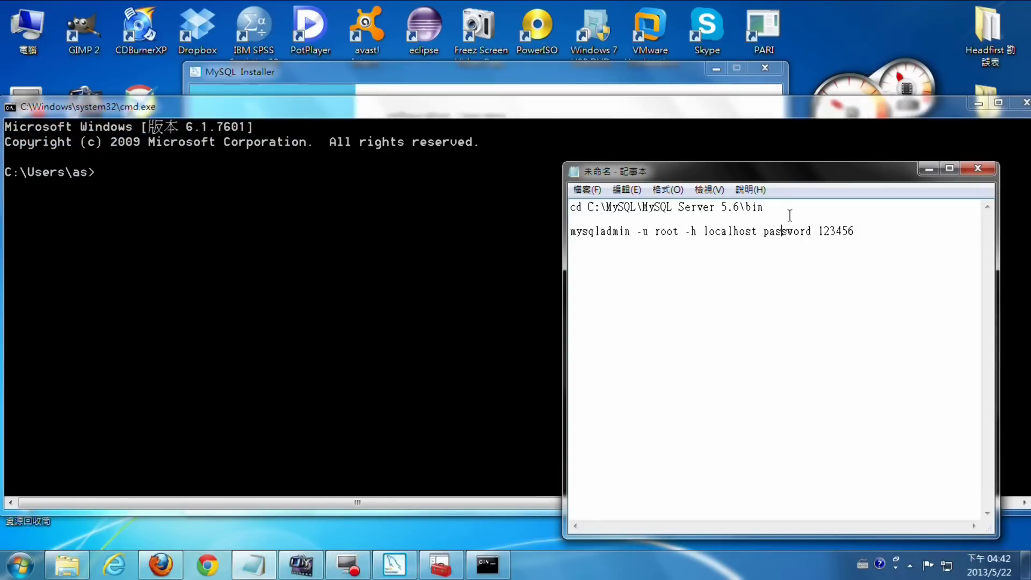
pyautogui.click(858, 233)
pyautogui.moveTo(786, 209); pyautogui.dragTo(571, 208)
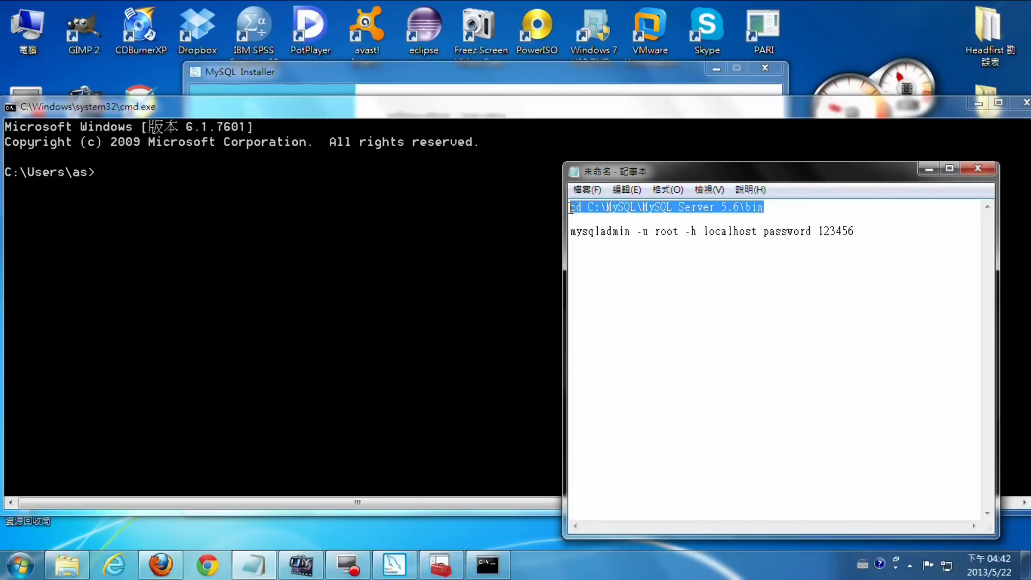
pyautogui.rightClick(613, 207)
pyautogui.click(658, 257)
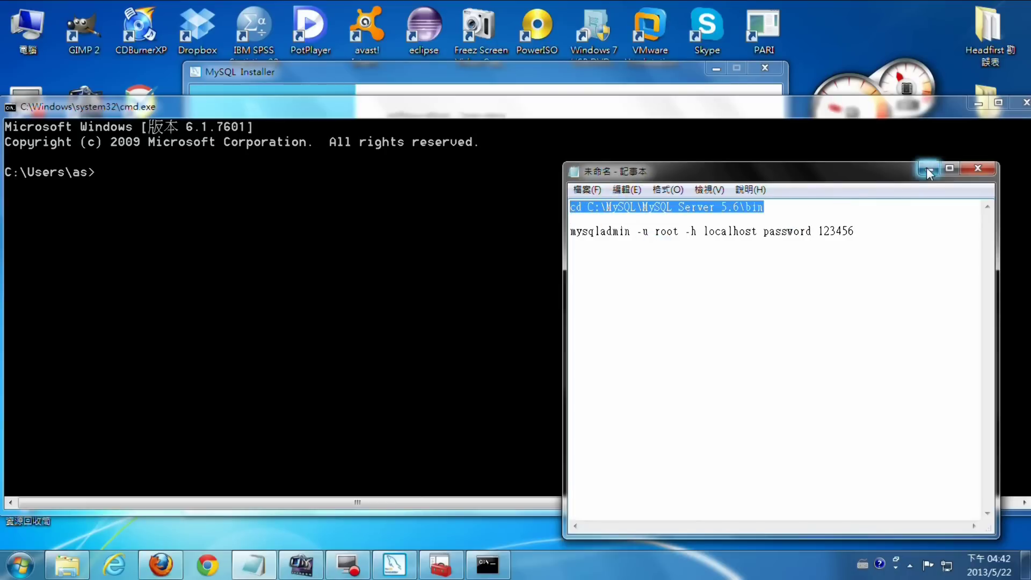
pyautogui.click(928, 170)
pyautogui.rightClick(143, 171)
# - Change into the bin folder, then paste and run the mysqladmin command setting root's password
pyautogui.click(192, 214)
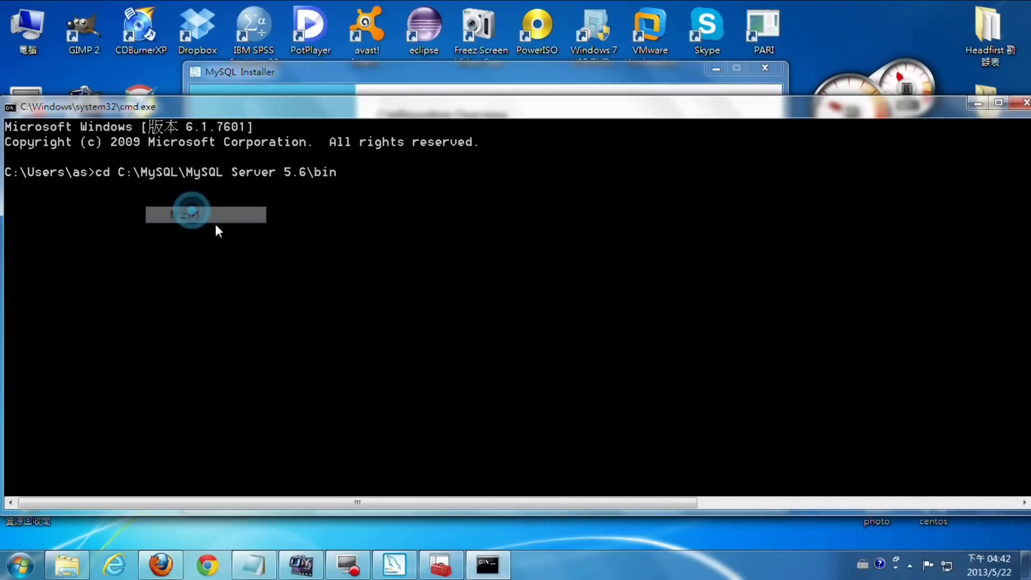
pyautogui.press('Return')
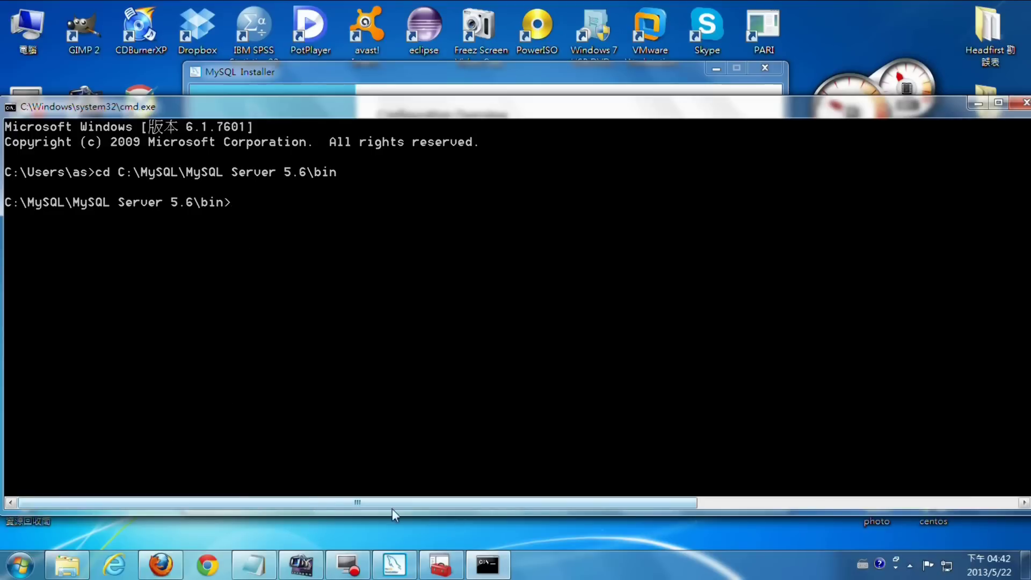
pyautogui.click(253, 565)
pyautogui.moveTo(859, 237); pyautogui.dragTo(570, 236)
pyautogui.rightClick(614, 234)
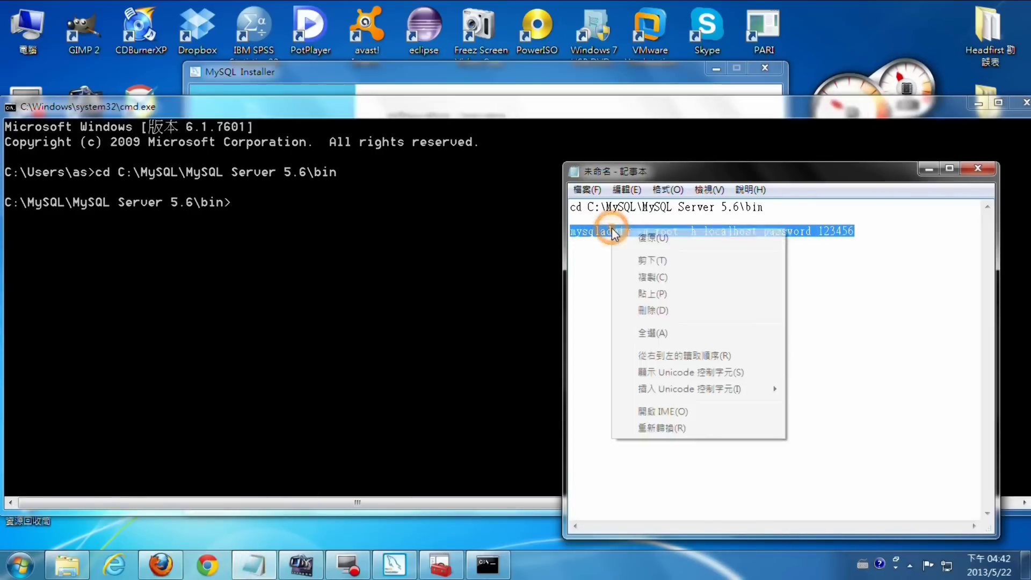
pyautogui.click(652, 276)
pyautogui.click(925, 170)
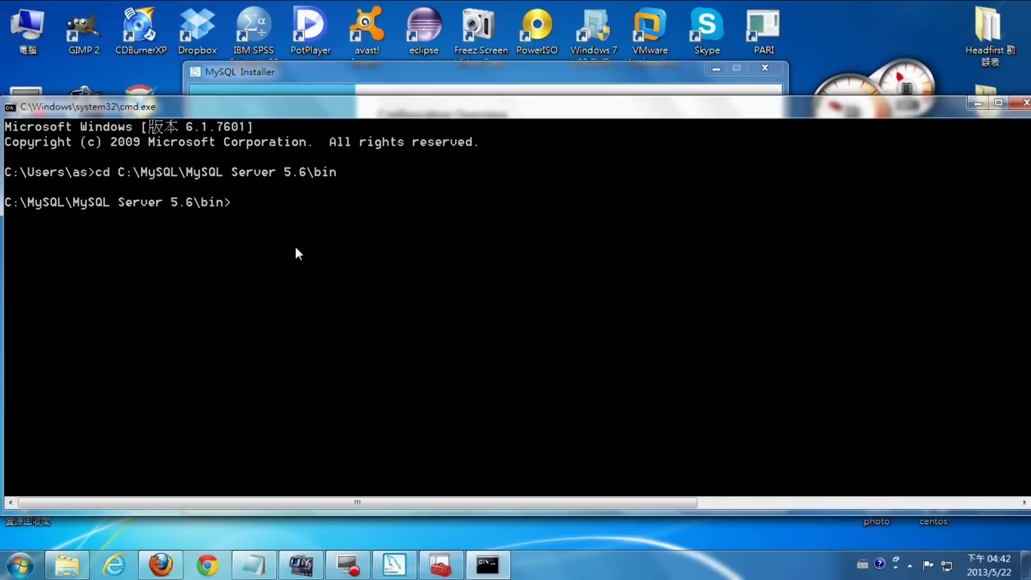
pyautogui.rightClick(276, 209)
pyautogui.click(316, 251)
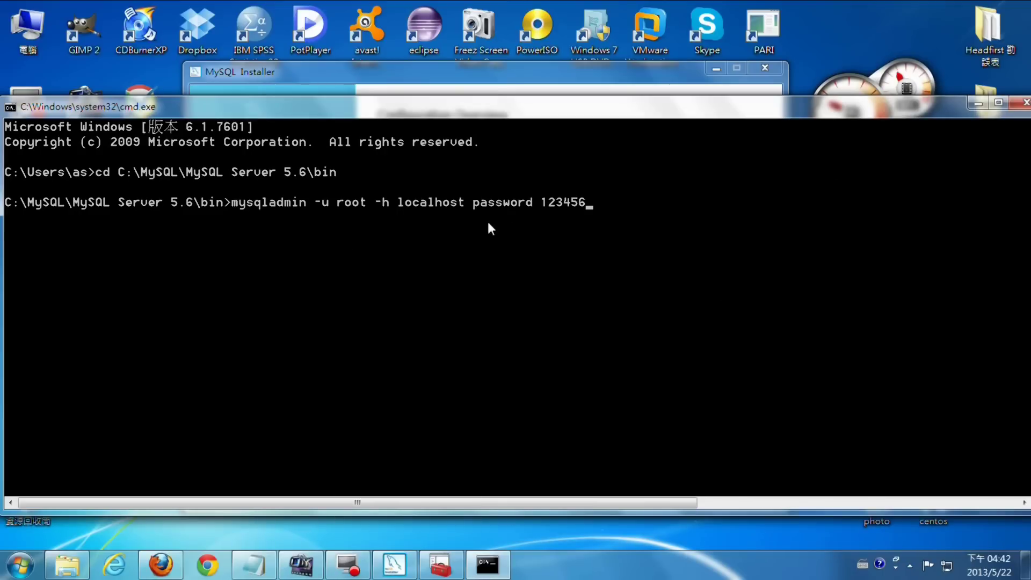
pyautogui.press('Return')
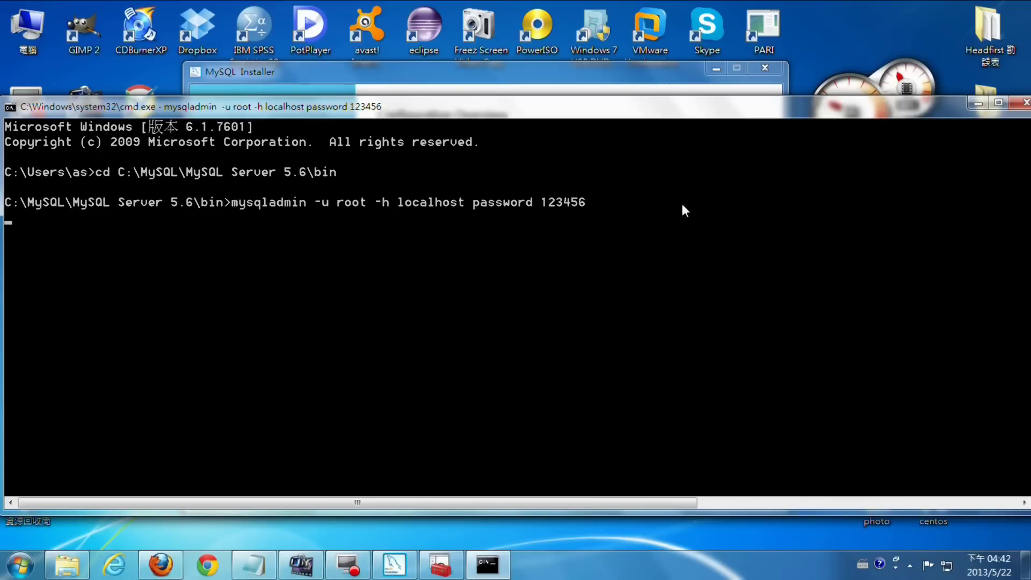
pyautogui.click(973, 103)
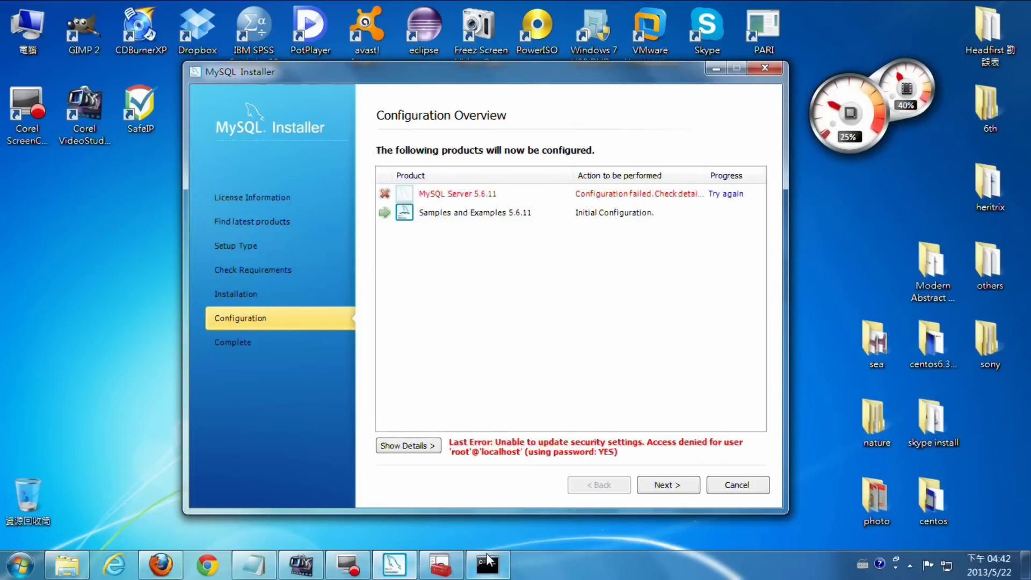
# - Restart the MySQL56 Windows service, then minimize the Services window
pyautogui.click(440, 564)
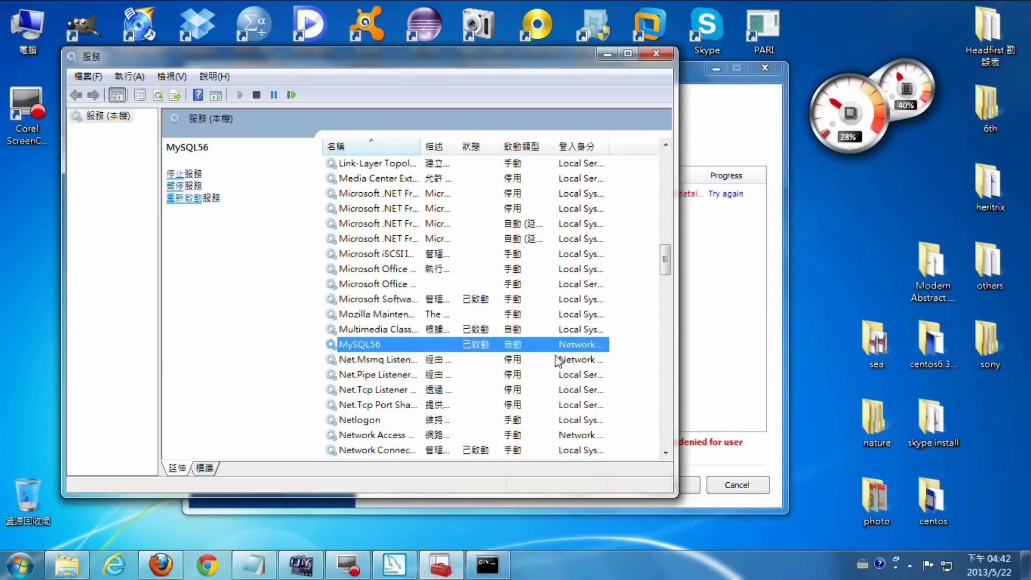
pyautogui.rightClick(370, 345)
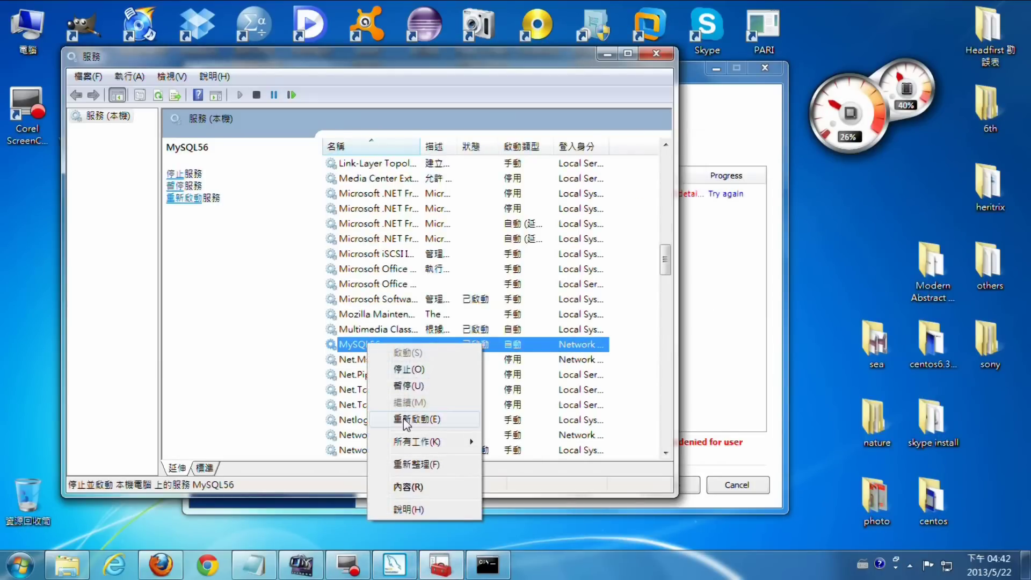
pyautogui.click(407, 421)
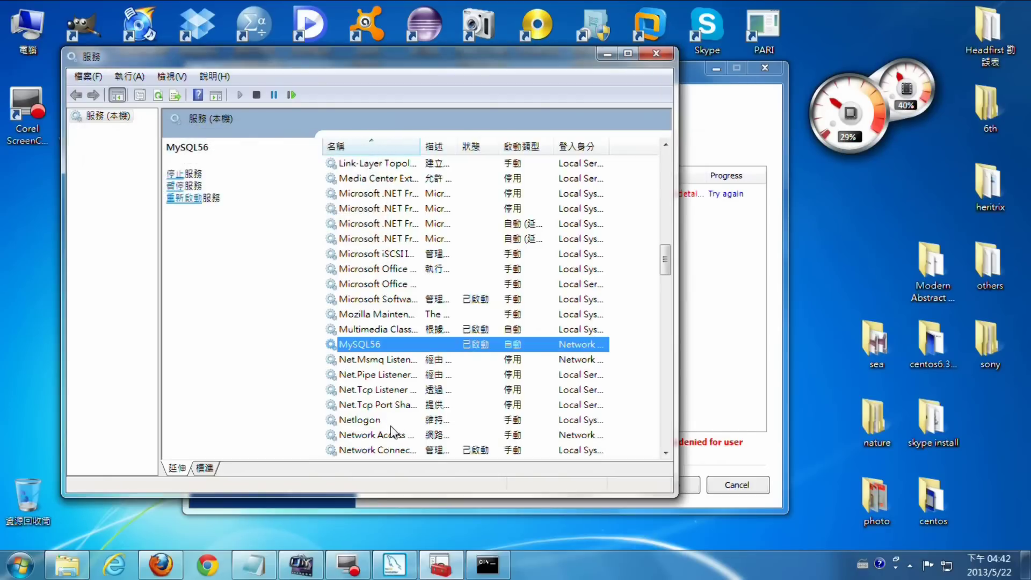
pyautogui.click(600, 55)
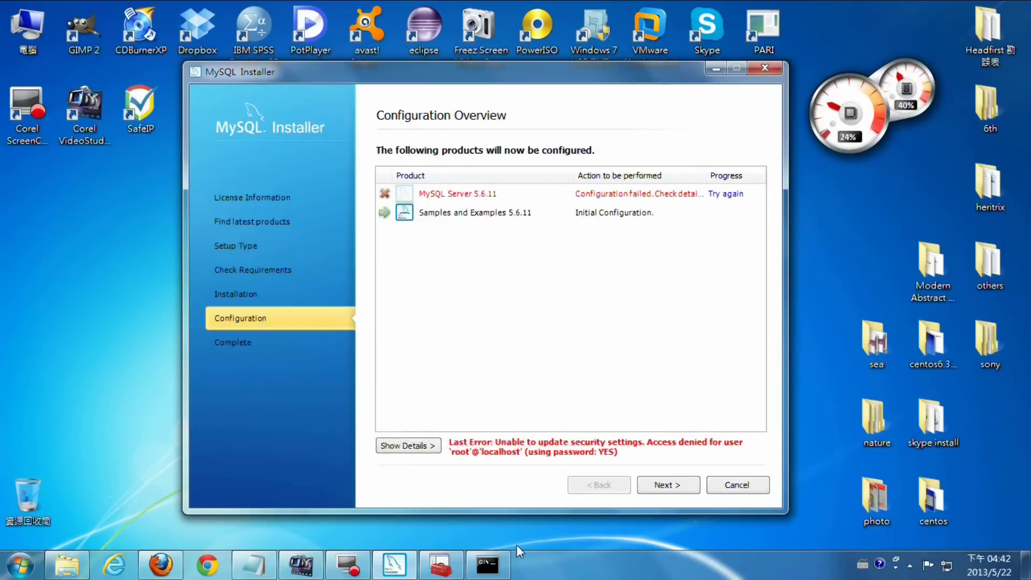
pyautogui.click(489, 570)
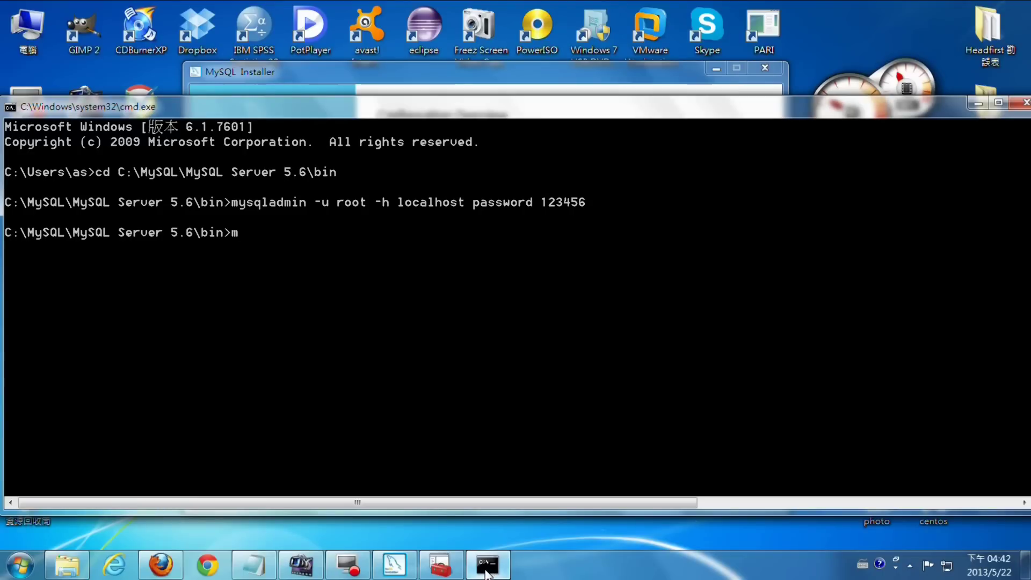
# - Log in as root with mysql -u root -p and the root password to reach the MySQL 5.6.11 monitor
pyautogui.write('mysql -u ')
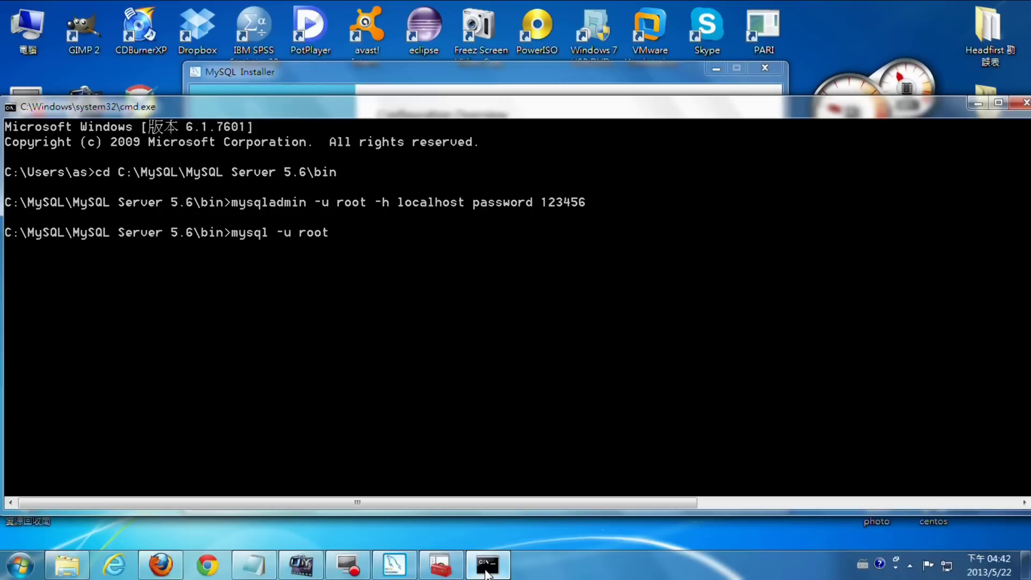
pyautogui.write('root')
pyautogui.press('Return')
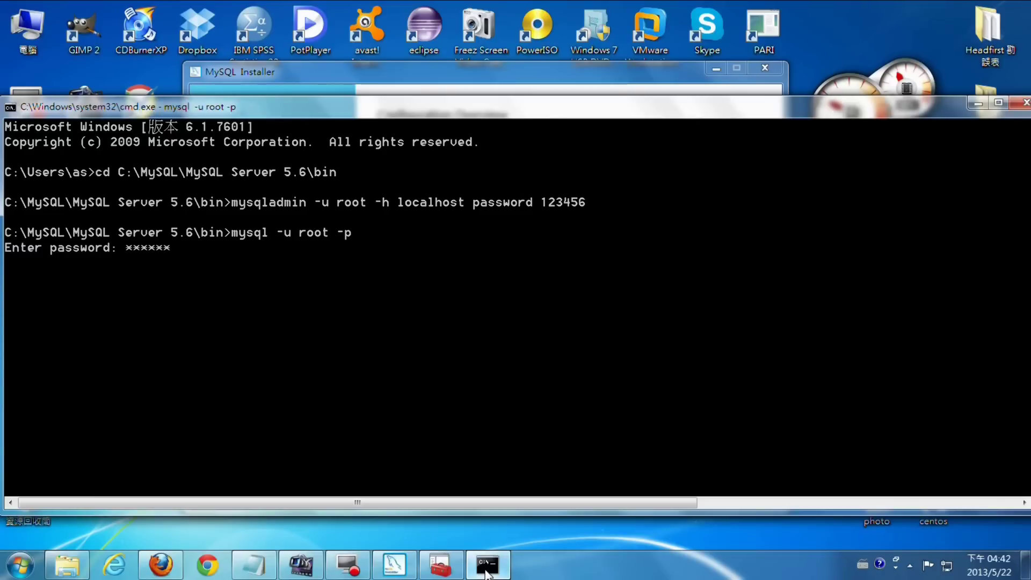
pyautogui.press('Return')
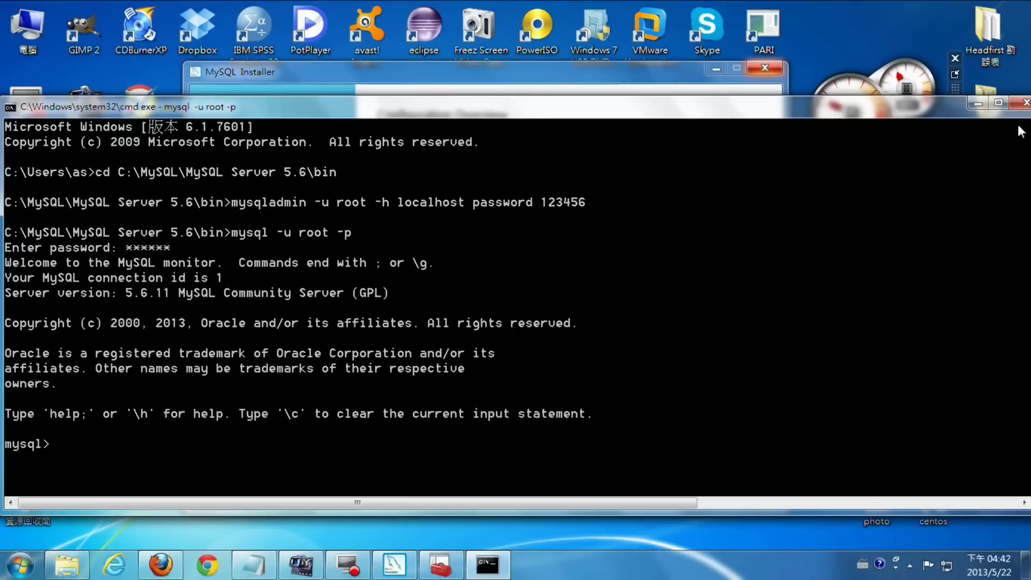
pyautogui.click(997, 102)
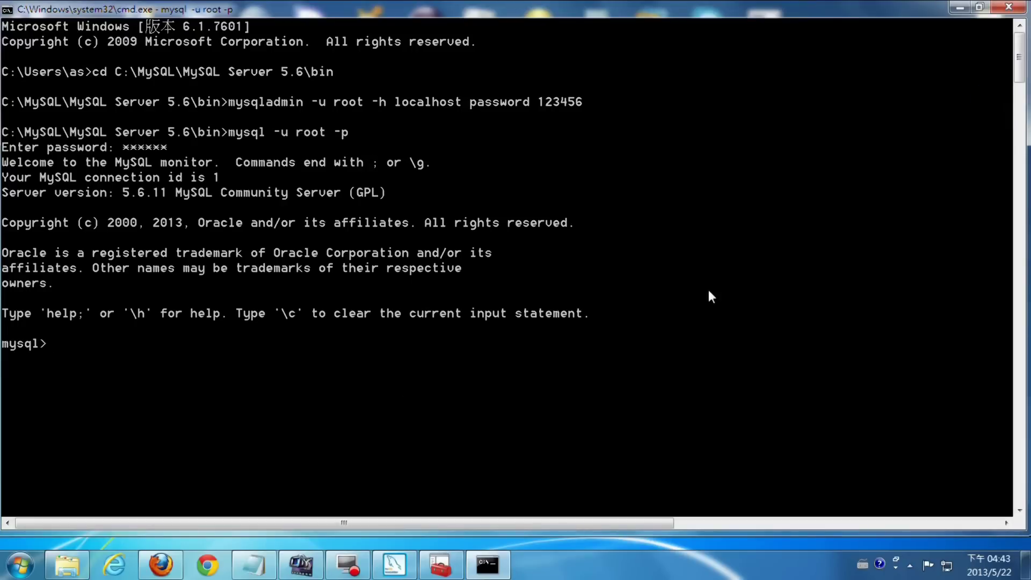
pyautogui.click(960, 8)
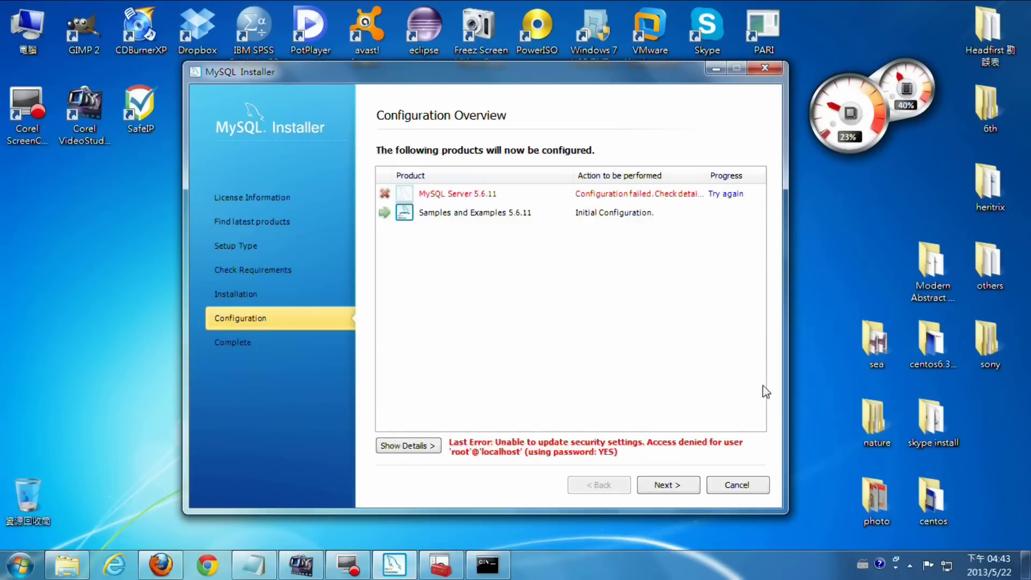
# - Complete the installer without launching MySQL Workbench after setup
pyautogui.click(668, 485)
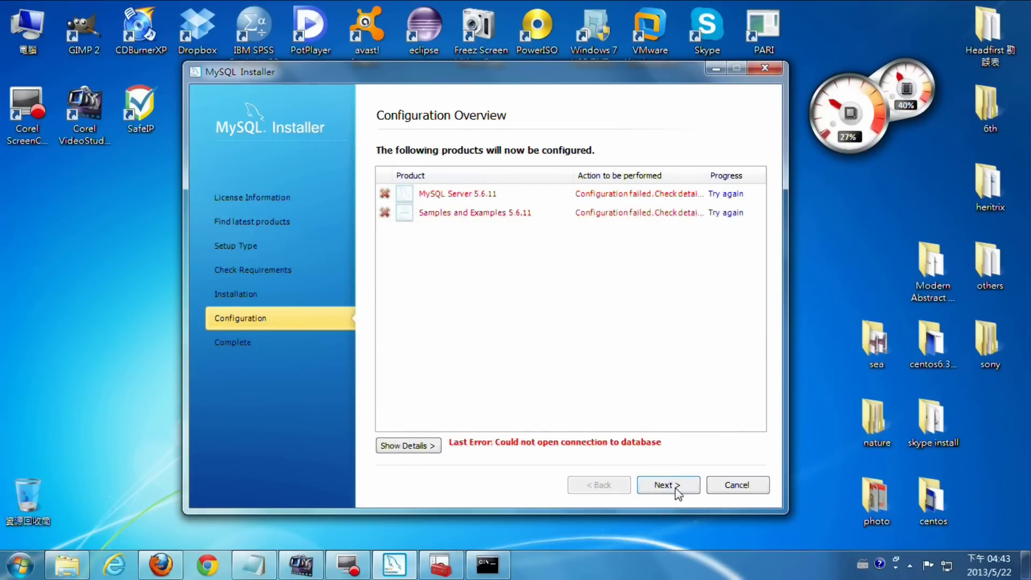
pyautogui.click(667, 486)
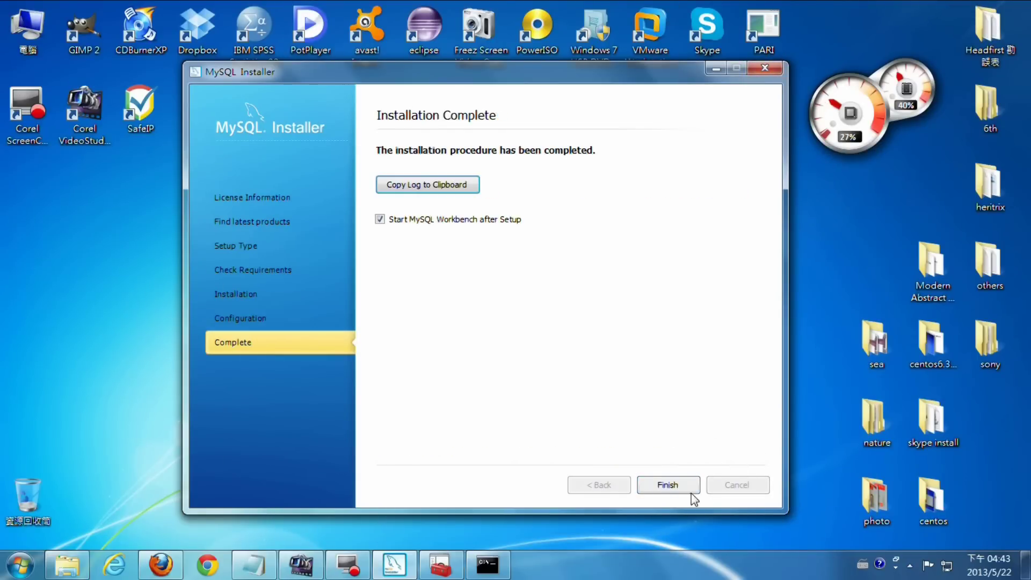
pyautogui.click(380, 219)
pyautogui.click(668, 489)
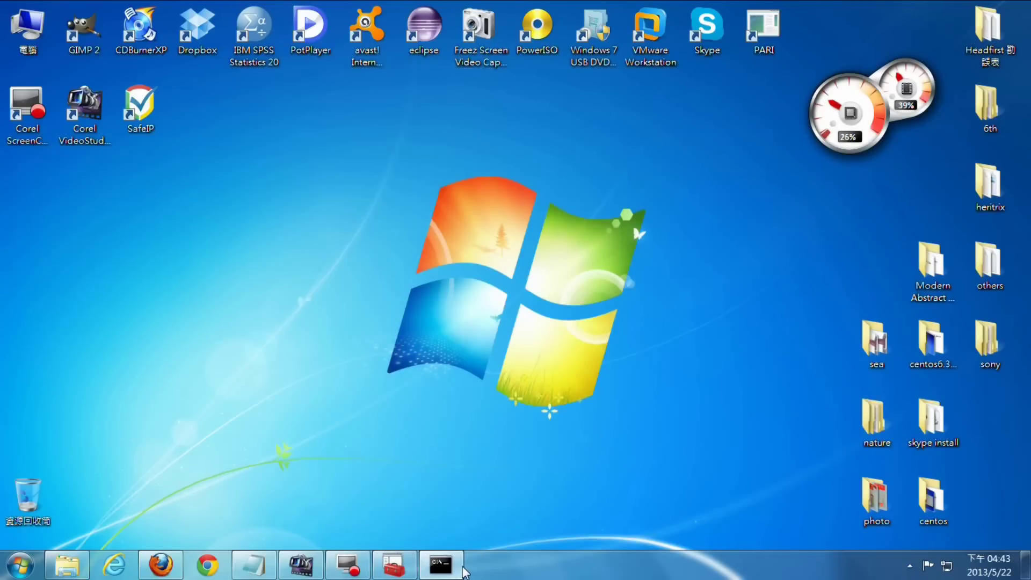
# - Bring up the Start menu's All Programs list and scroll down to the MySQL group
pyautogui.click(20, 565)
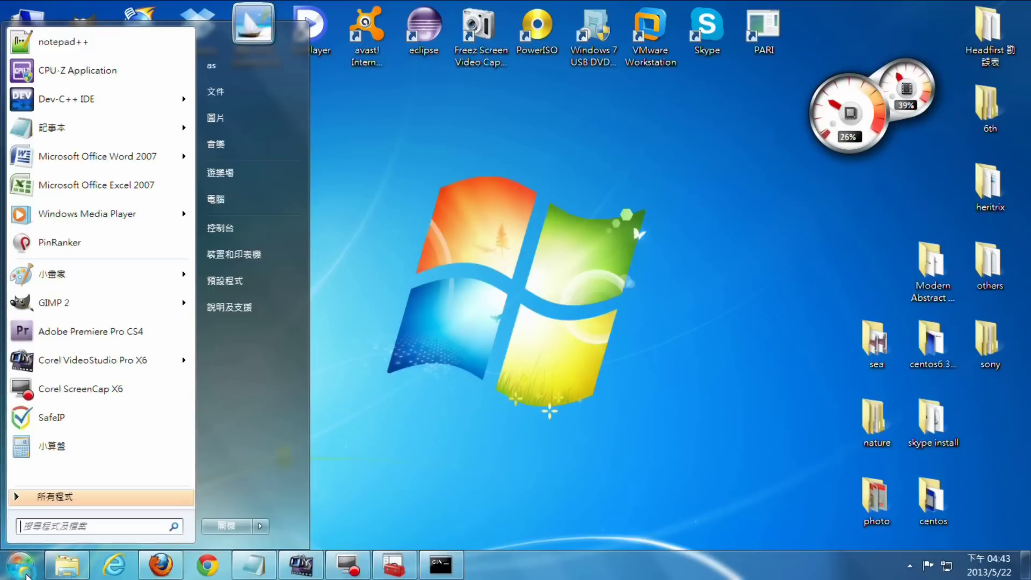
pyautogui.click(400, 566)
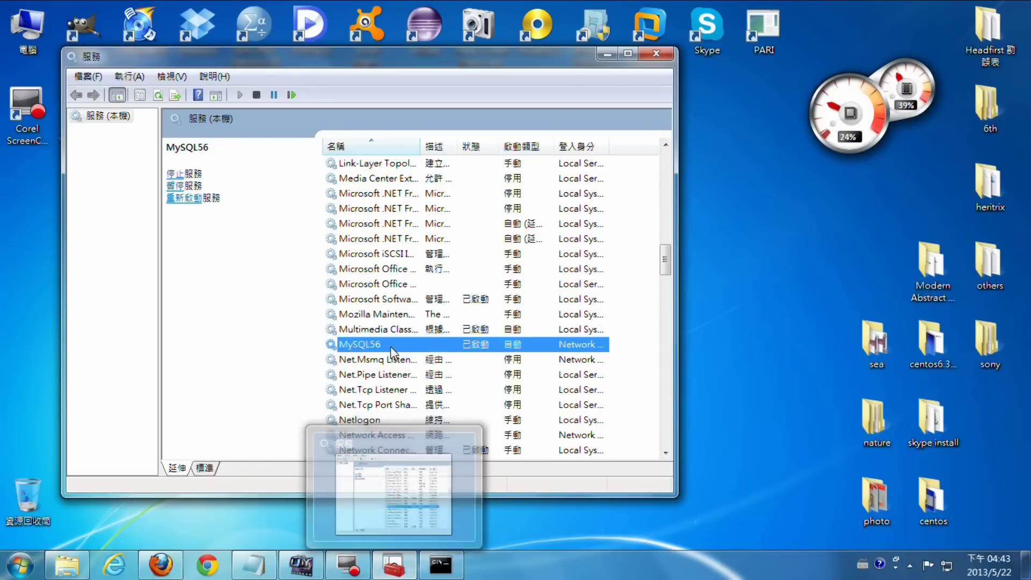
pyautogui.click(400, 565)
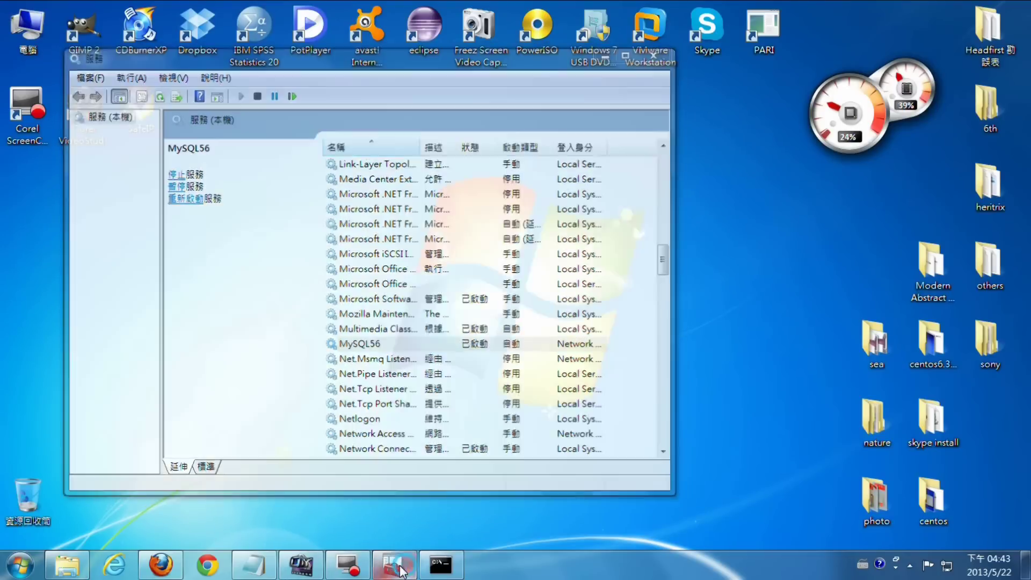
pyautogui.click(20, 570)
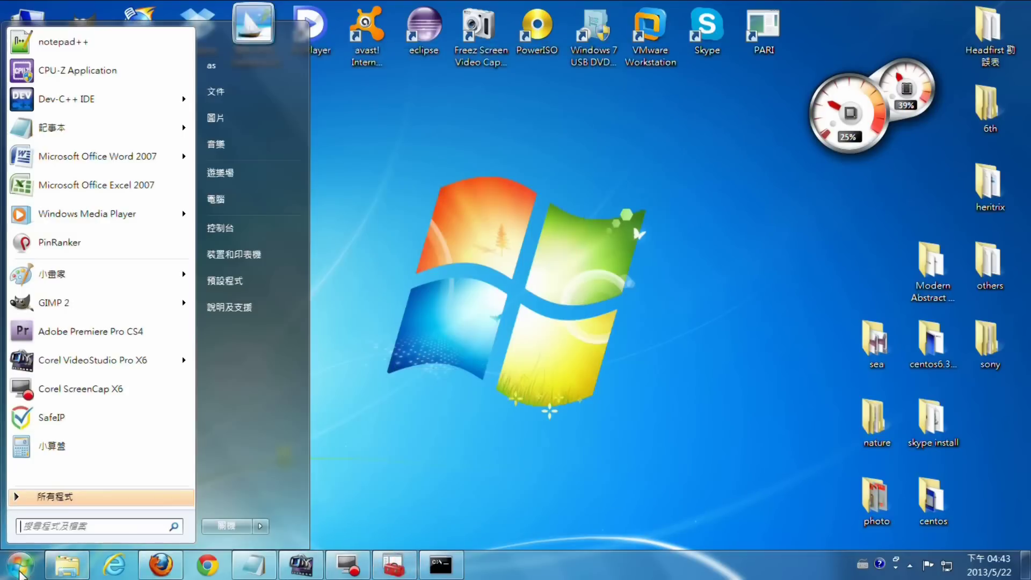
pyautogui.click(67, 491)
pyautogui.scroll(-4, 126, 436)
pyautogui.scroll(-3, 127, 436)
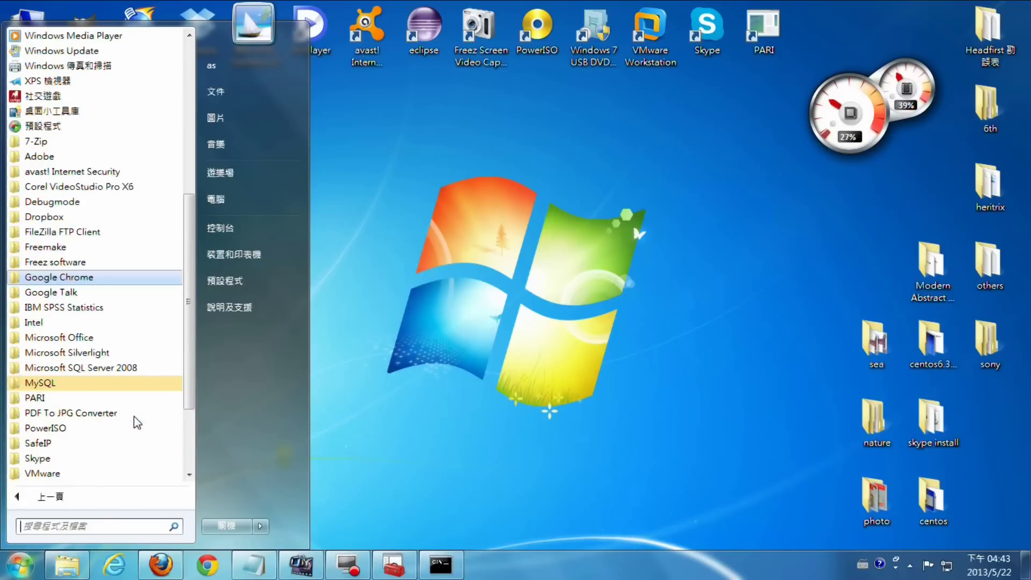
# - Launch MySQL 5.6 Command Line Client - Unicode, log in with the root password, and maximize it
pyautogui.click(104, 383)
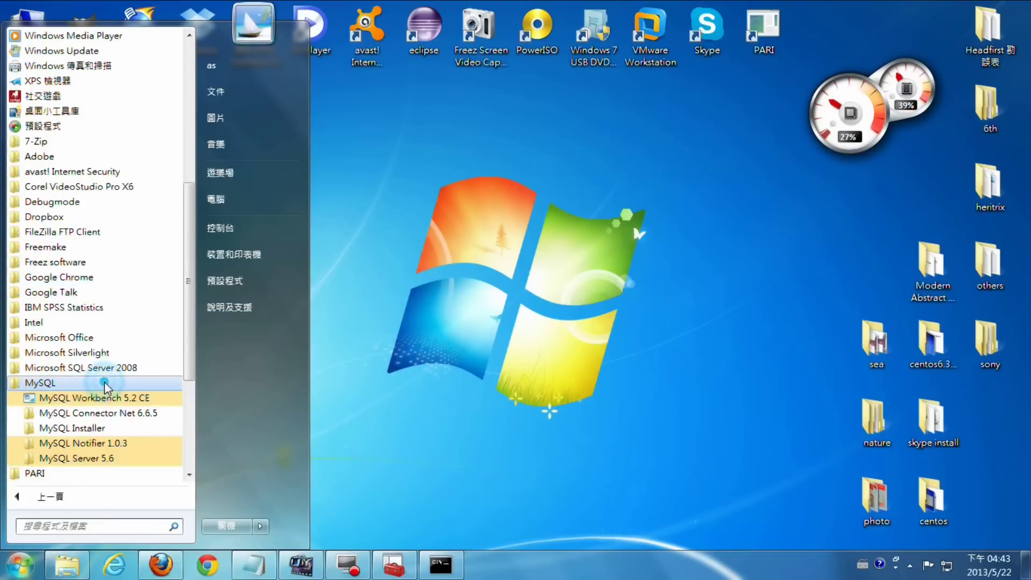
pyautogui.click(104, 457)
pyautogui.click(117, 473)
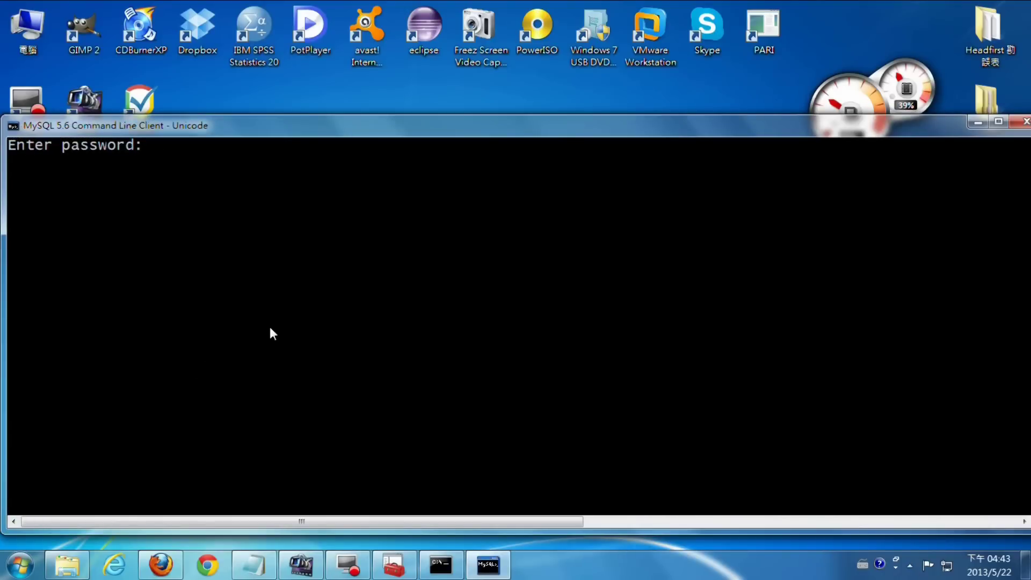
pyautogui.press('Return')
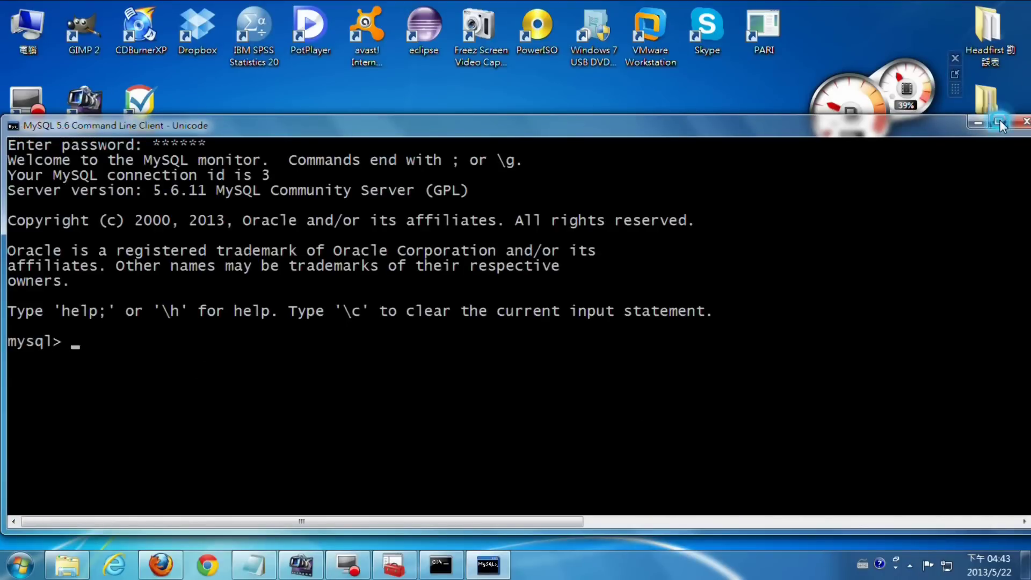
pyautogui.doubleClick(648, 125)
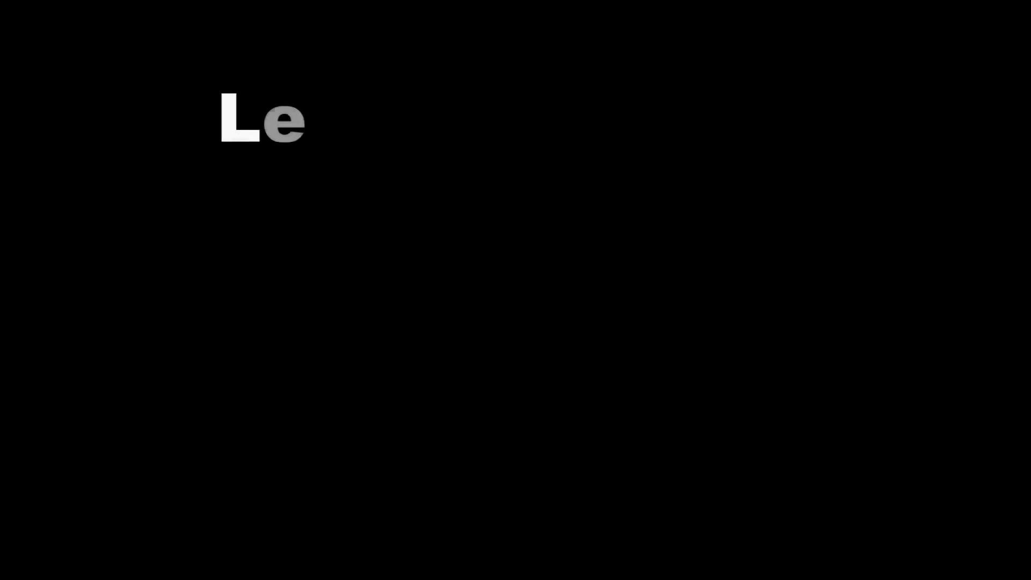